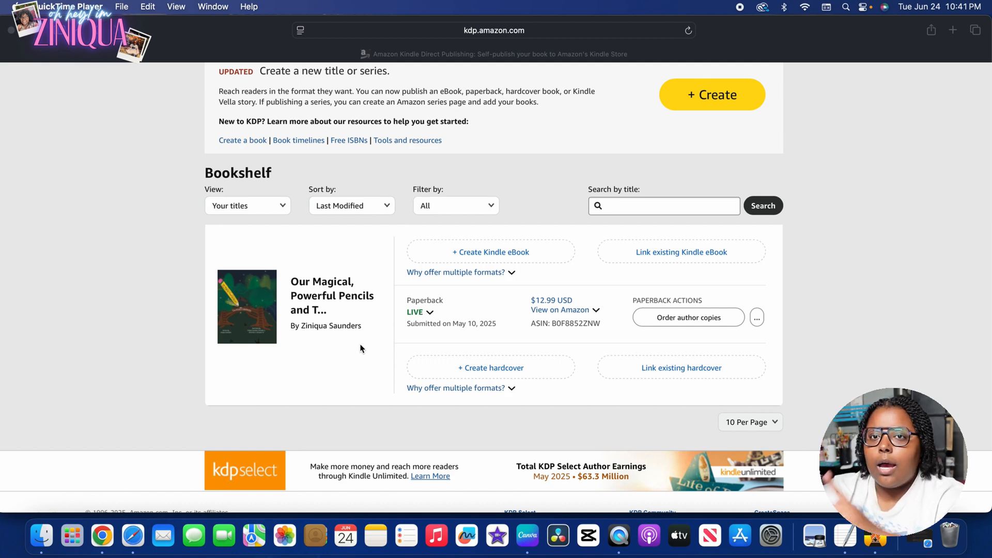
# - Start creating a new paperback title from the Bookshelf
pyautogui.scroll(3, 231, 237)
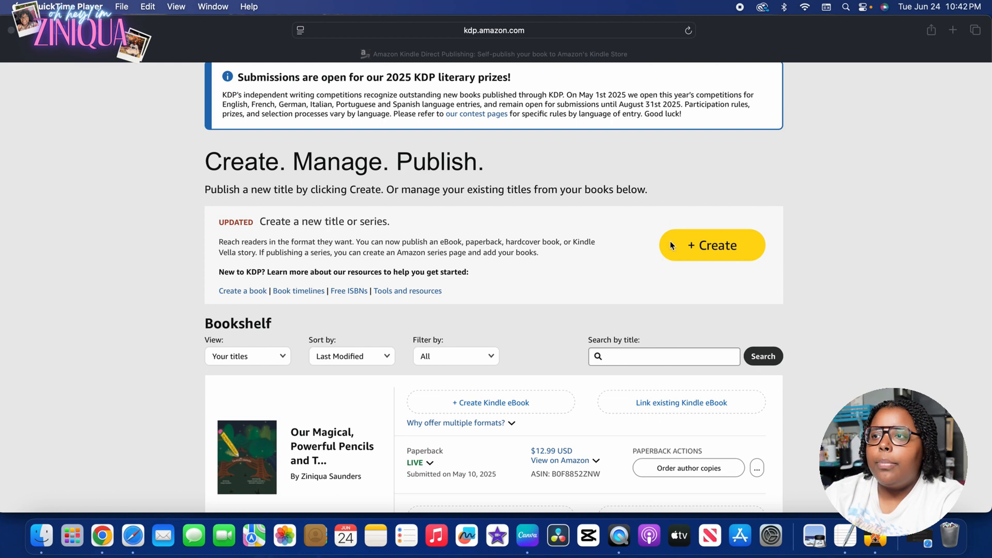
pyautogui.click(687, 256)
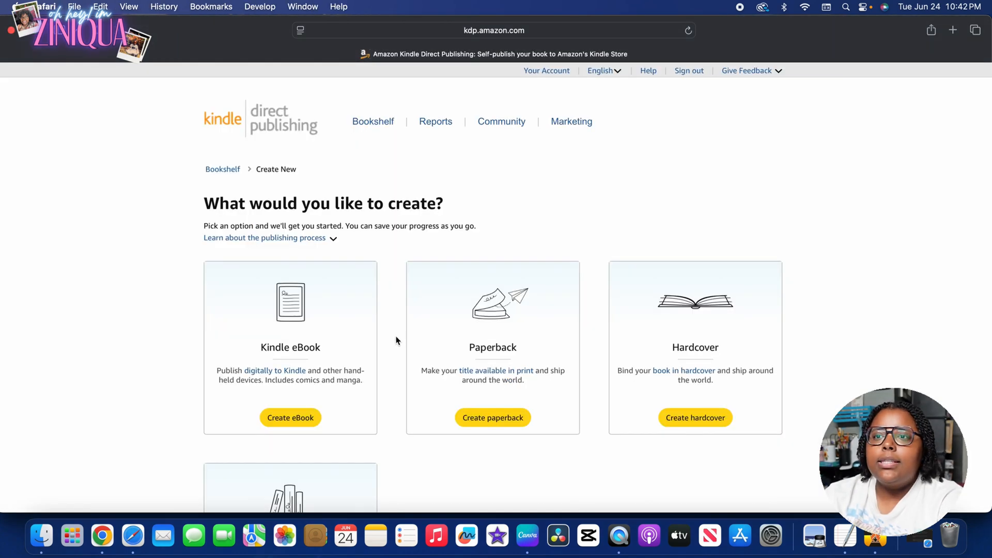
pyautogui.scroll(-3, 399, 341)
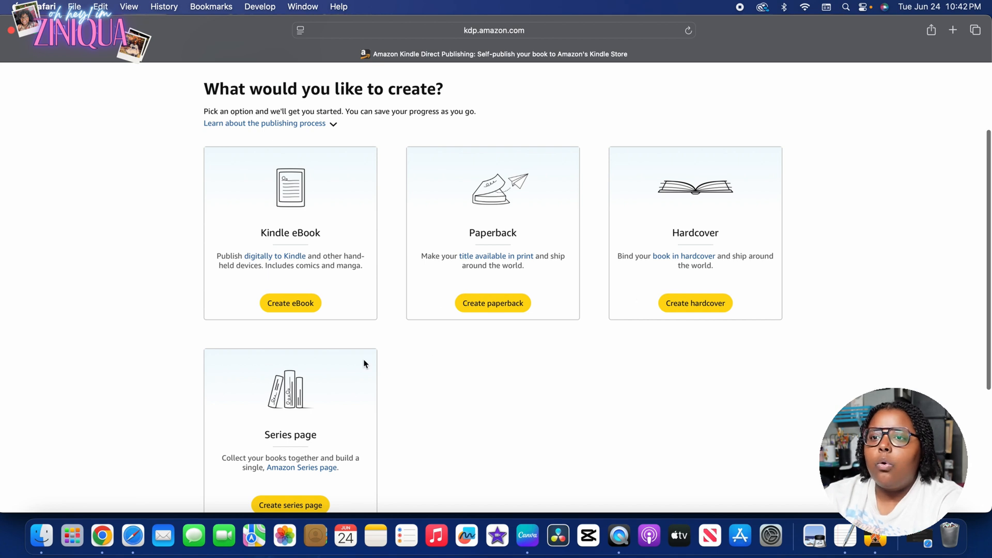
pyautogui.scroll(-2, 346, 414)
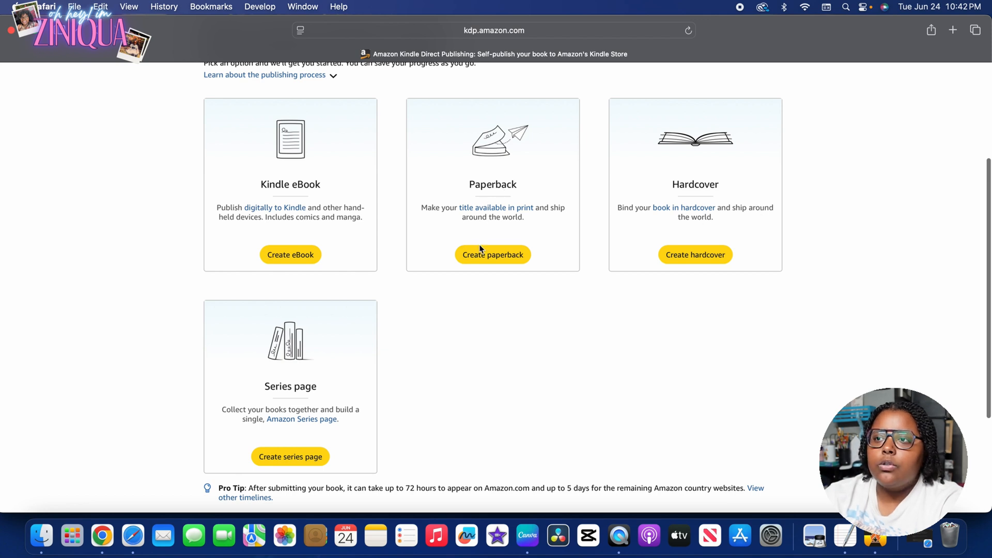
pyautogui.click(522, 256)
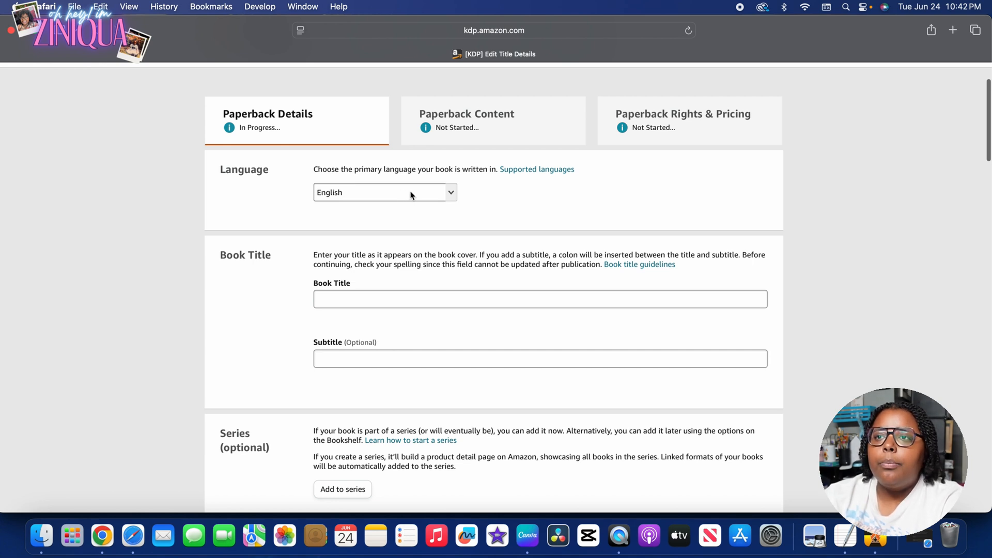
# - Keep English as the book's language and enter the title "Our Magical Powerful Pencils, and The Hidden Clubhouse"
pyautogui.click(451, 193)
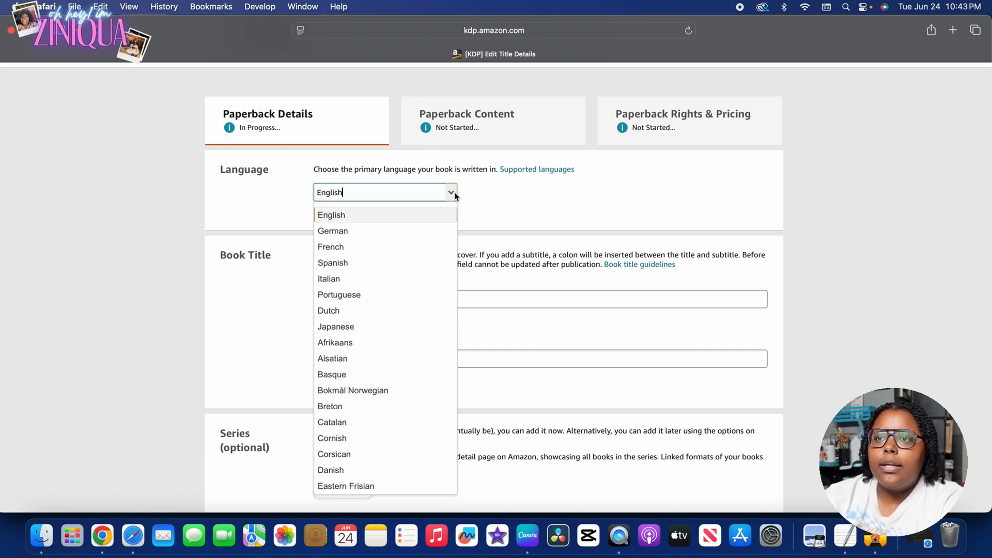
pyautogui.click(491, 209)
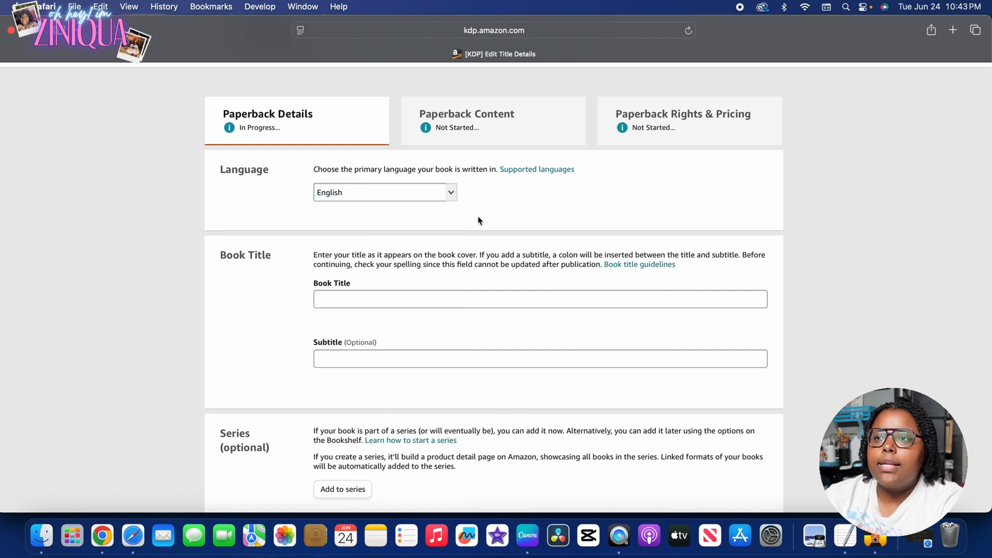
pyautogui.scroll(-3, 478, 219)
pyautogui.click(478, 235)
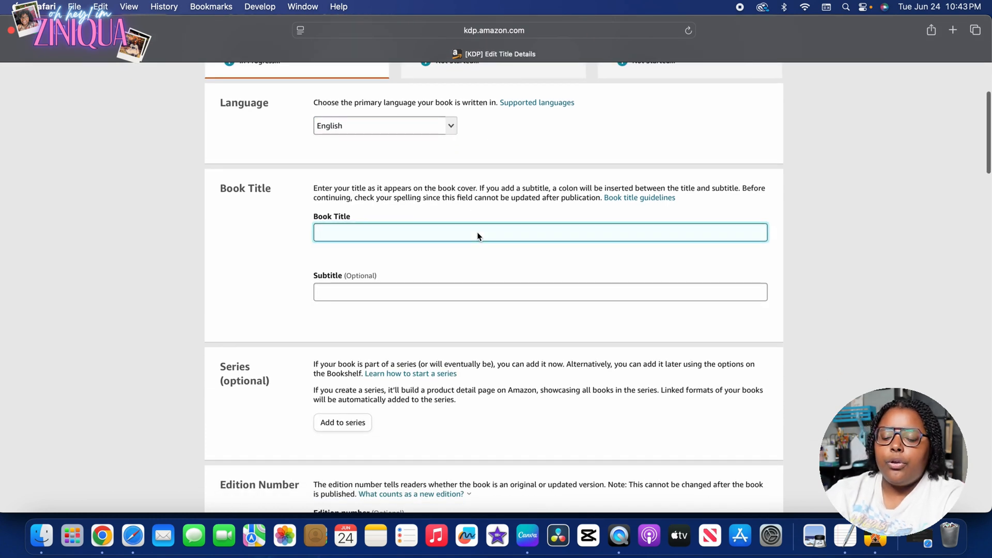
pyautogui.write('Ourm')
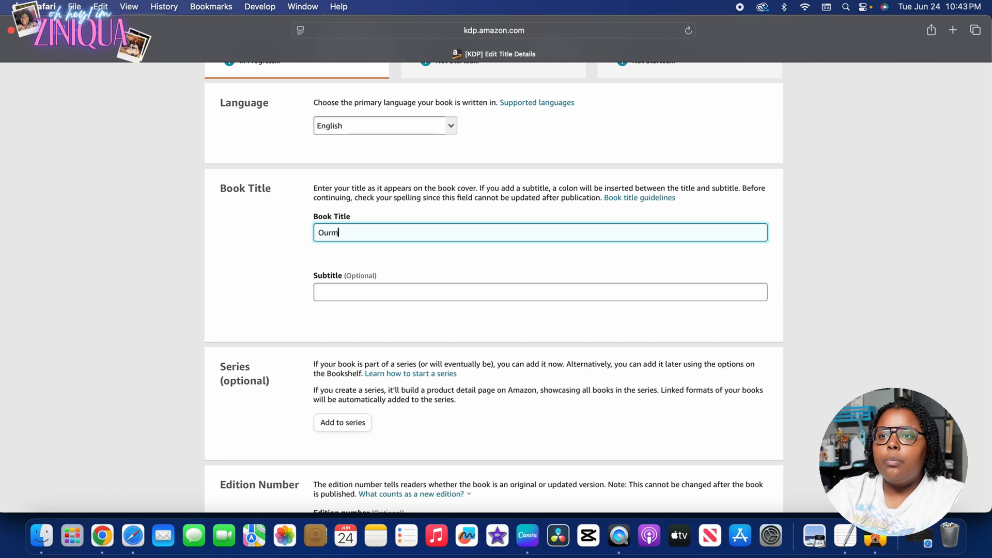
pyautogui.press('BackSpace')
pyautogui.write('Magical Powerful Pencils, and The Hidden Clubhouse')
pyautogui.click(330, 288)
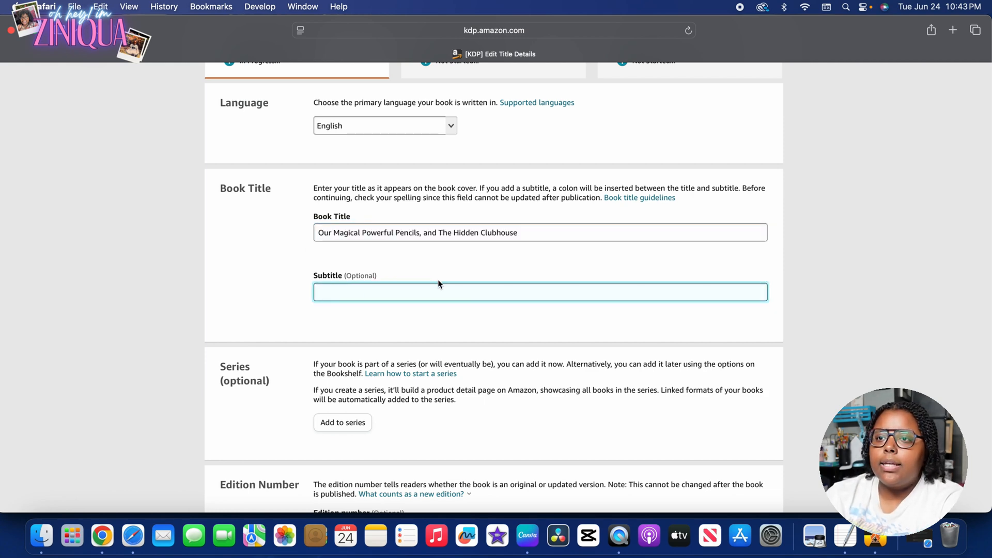
# - Enter the primary author's first and last name, leaving the subtitle, series and edition number blank
pyautogui.scroll(-3, 438, 281)
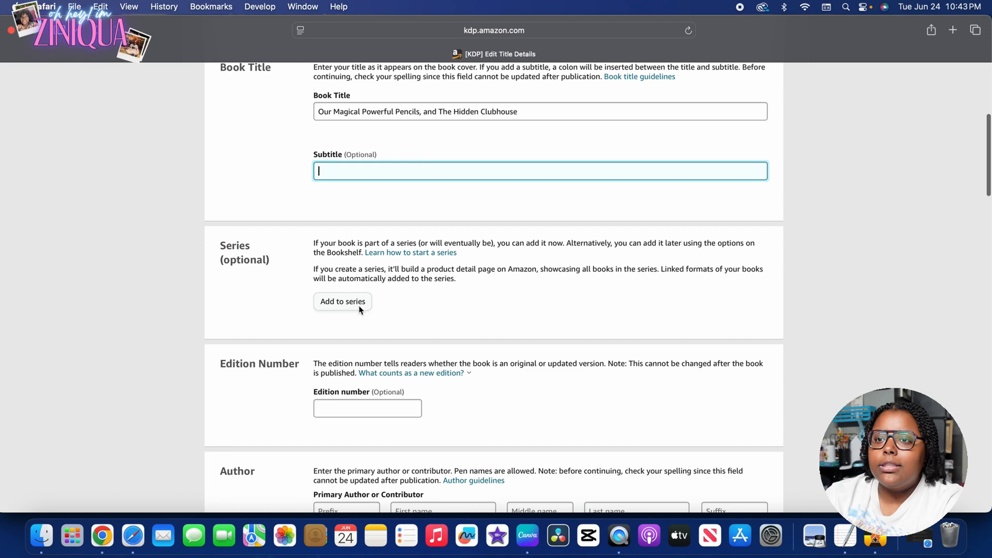
pyautogui.scroll(-4, 358, 305)
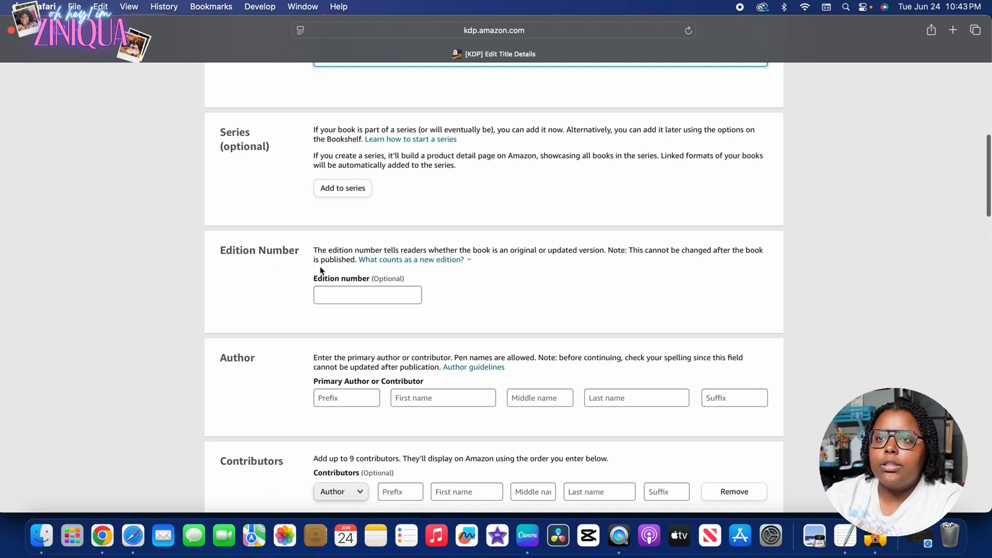
pyautogui.scroll(-3, 341, 284)
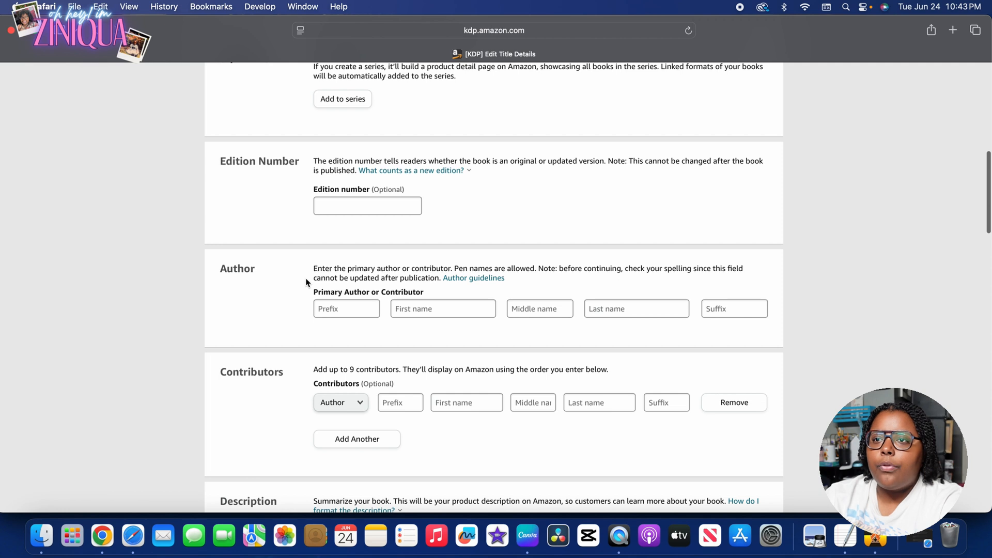
pyautogui.click(452, 312)
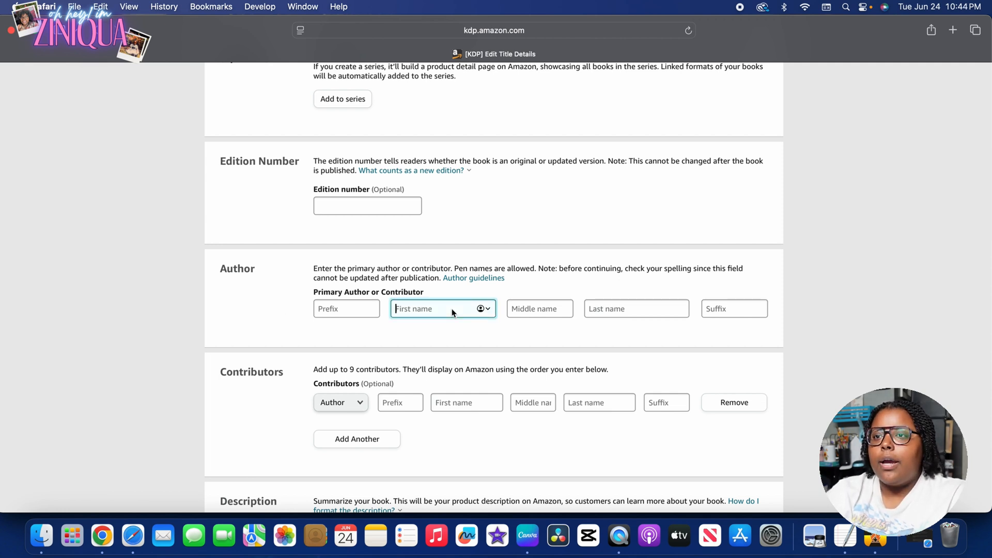
pyautogui.write('Ziniqua')
pyautogui.press('Tab')
pyautogui.press('Tab')
pyautogui.write('Saunders')
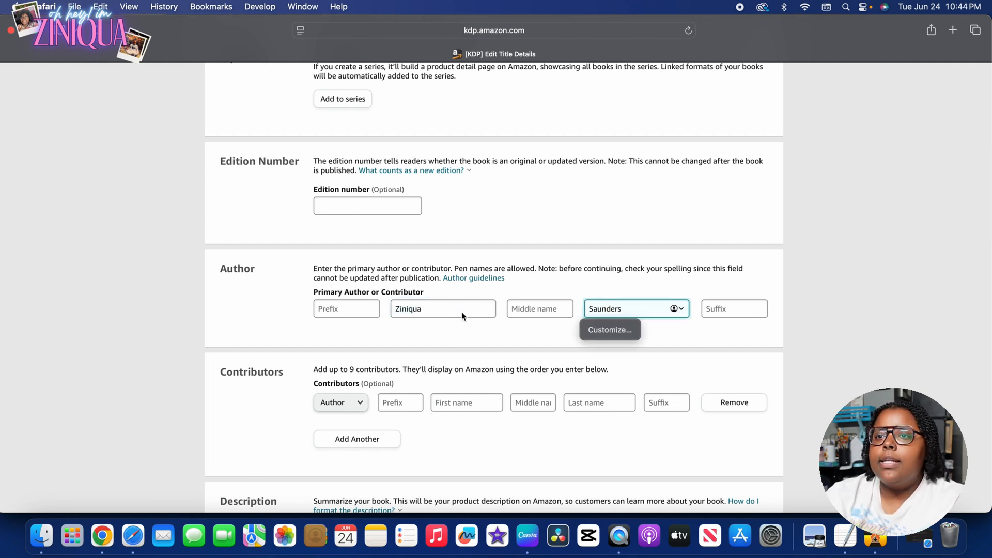
pyautogui.click(486, 342)
# - Set the first contributor's role to Illustrator
pyautogui.scroll(-3, 475, 331)
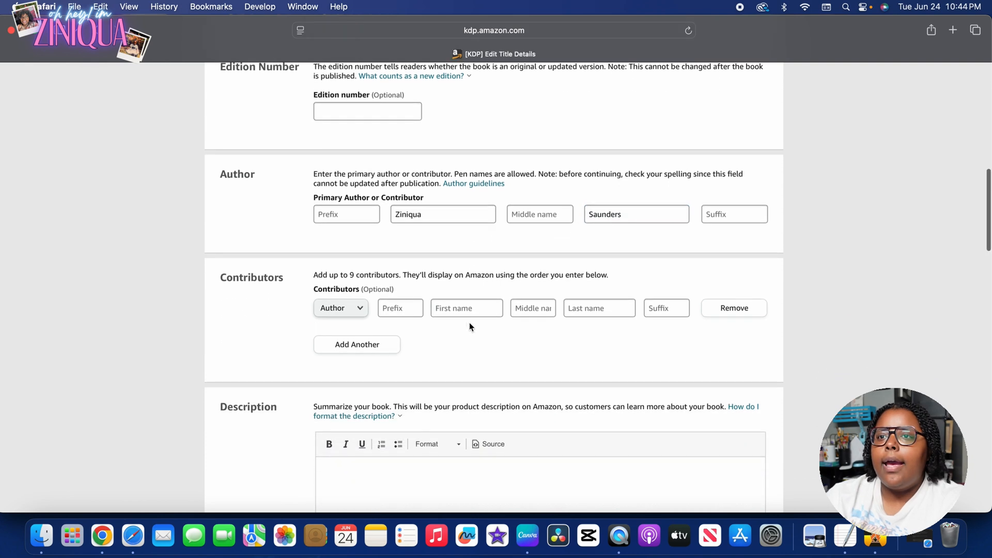
pyautogui.click(365, 310)
pyautogui.click(368, 346)
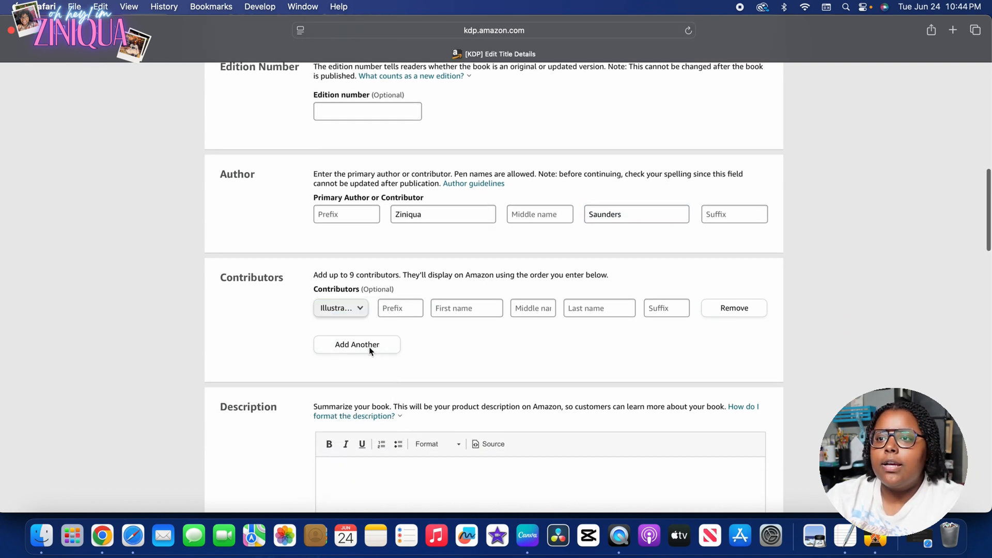
pyautogui.click(364, 310)
pyautogui.click(362, 310)
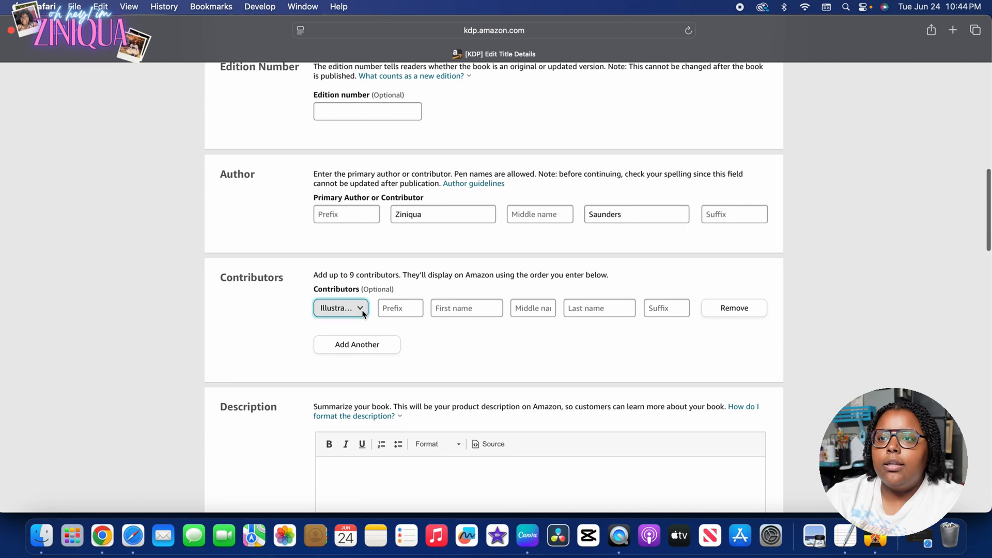
pyautogui.click(361, 310)
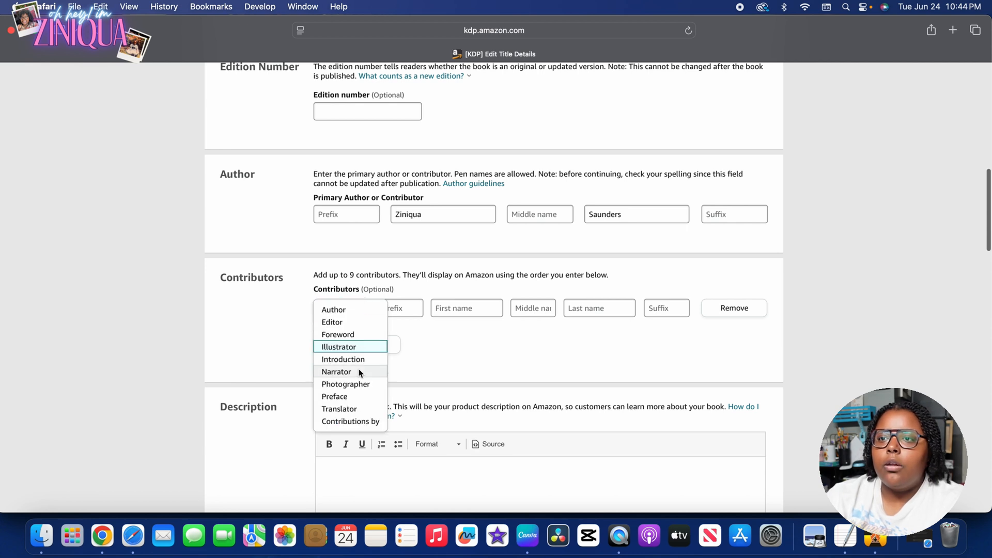
# - Enter the illustrator's first and last name, and add and remove an extra blank contributor row
pyautogui.click(455, 308)
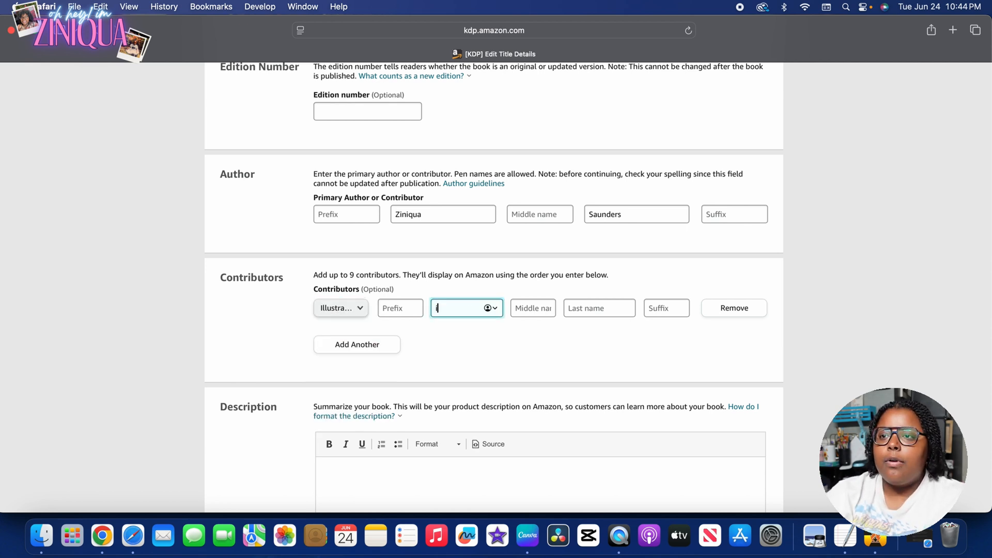
pyautogui.write('Ziniqua')
pyautogui.press('Tab')
pyautogui.press('Tab')
pyautogui.write('Saunders')
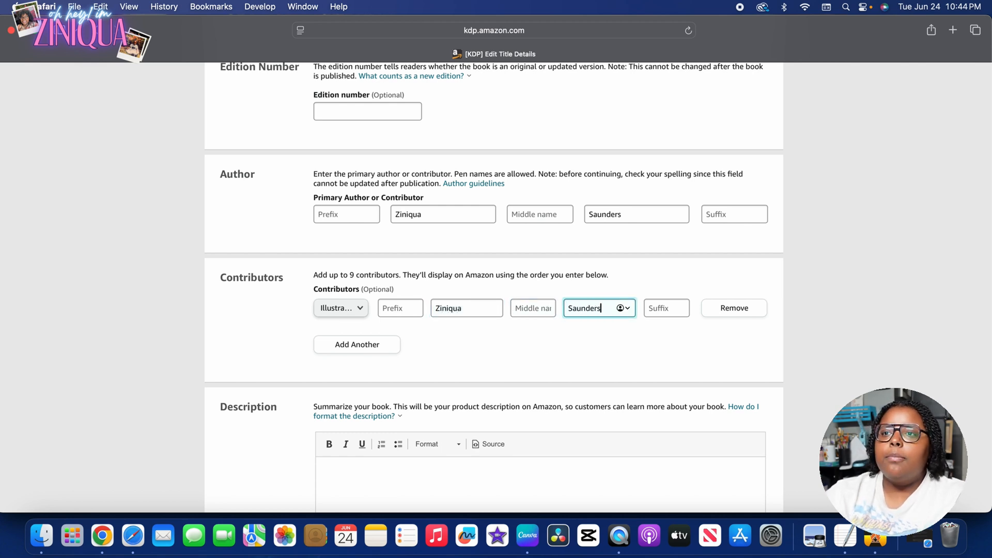
pyautogui.click(452, 341)
pyautogui.click(351, 345)
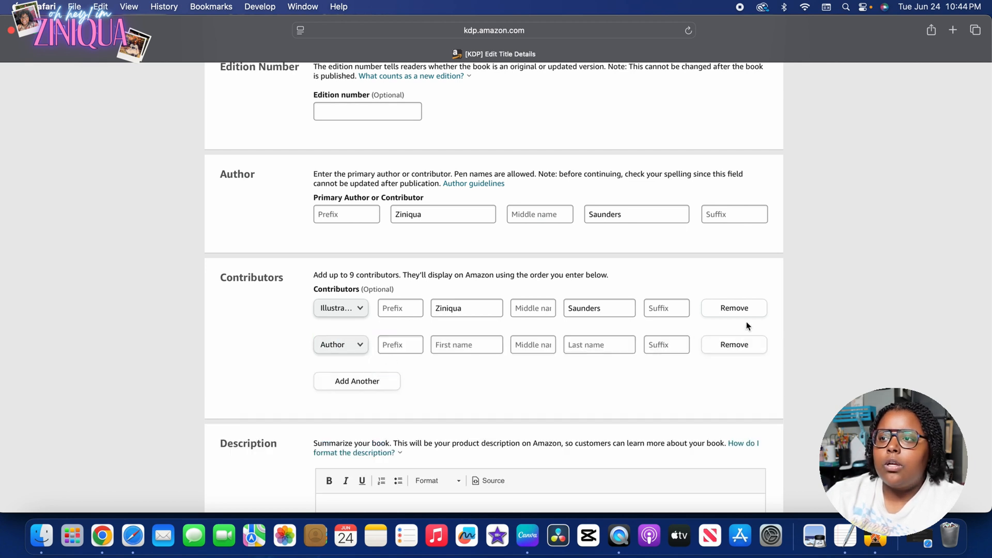
pyautogui.click(733, 344)
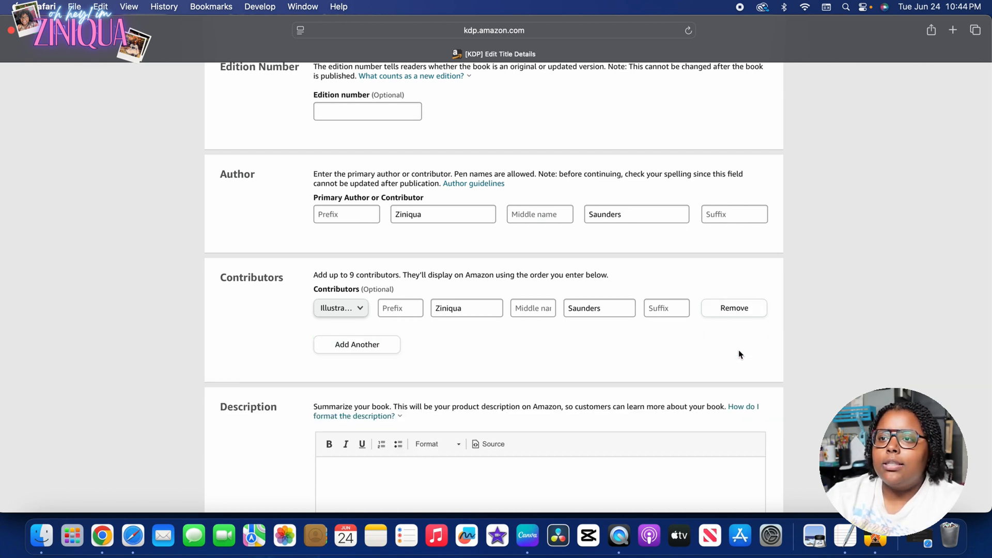
# - Enter "blah, blah, blah" as the book description and declare ownership of the copyright and publishing rights
pyautogui.scroll(-5, 724, 368)
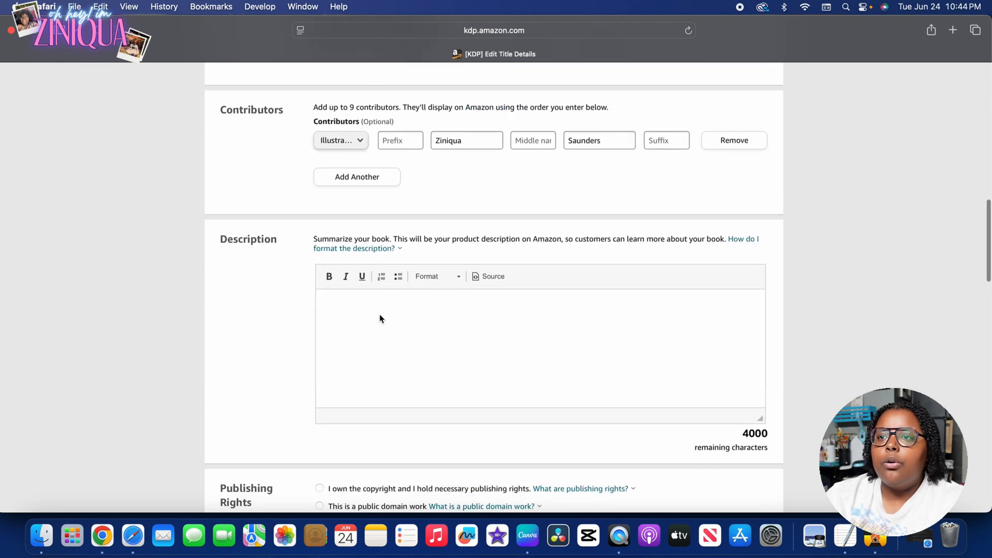
pyautogui.click(573, 319)
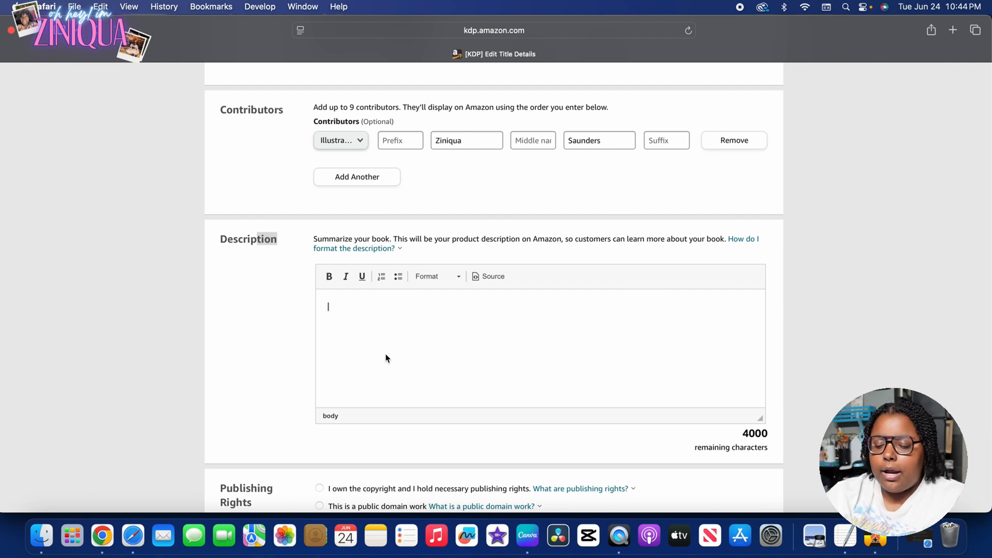
pyautogui.write('blah')
pyautogui.press('BackSpace')
pyautogui.press('BackSpace')
pyautogui.press('BackSpace')
pyautogui.write('lah, blah, blah')
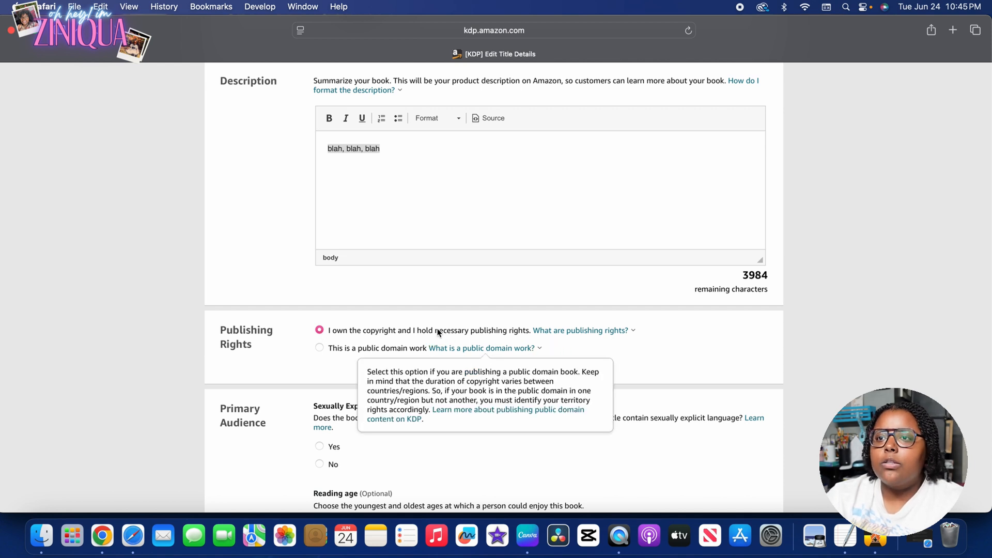
# - Answer No to sexually explicit images or title, and set the reading age from Baby to 10
pyautogui.scroll(-4, 435, 348)
pyautogui.scroll(1, 433, 343)
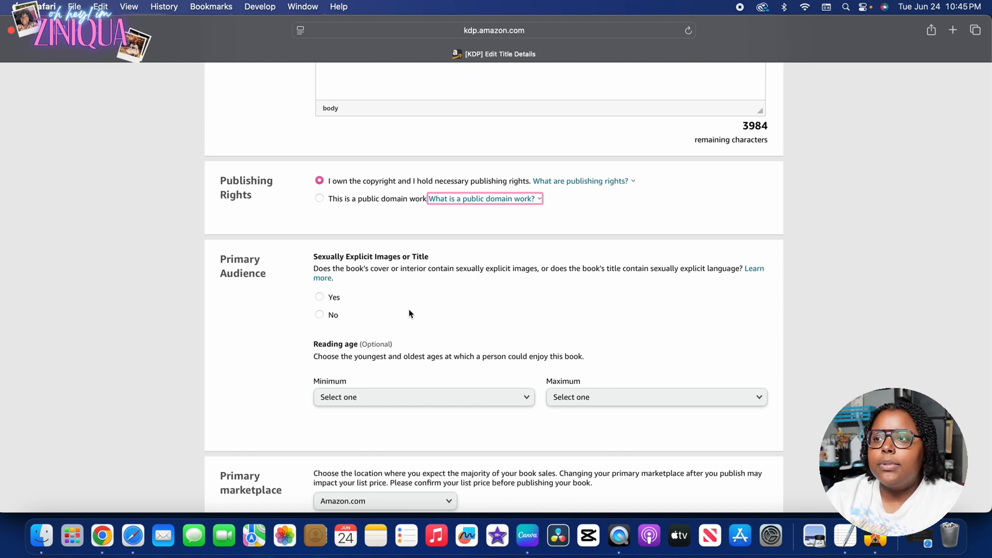
pyautogui.click(319, 317)
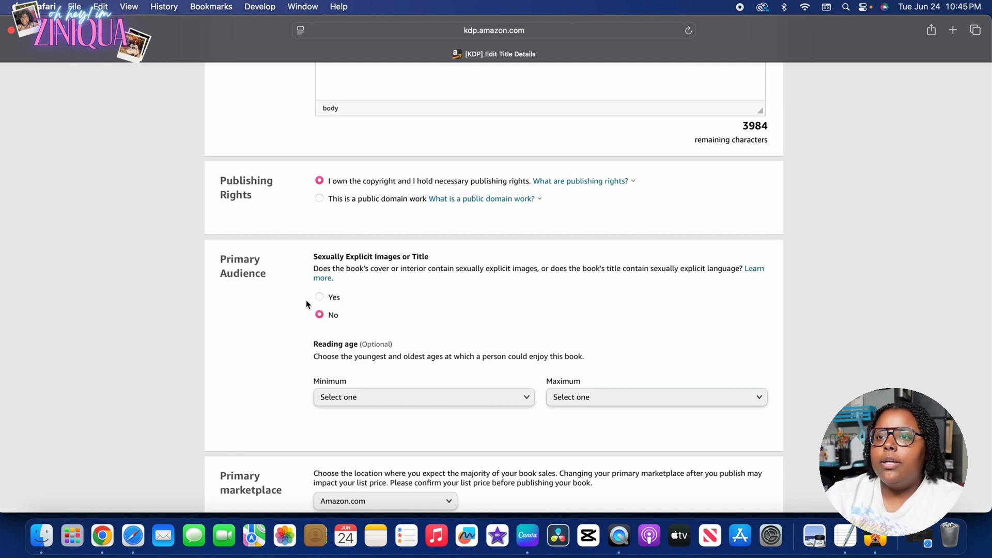
pyautogui.scroll(-2, 377, 312)
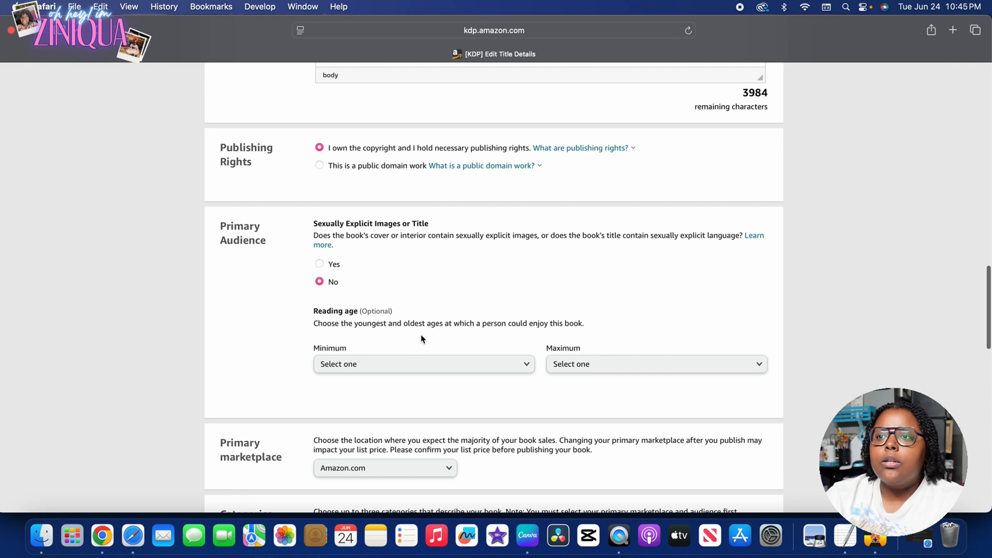
pyautogui.click(433, 364)
pyautogui.click(386, 140)
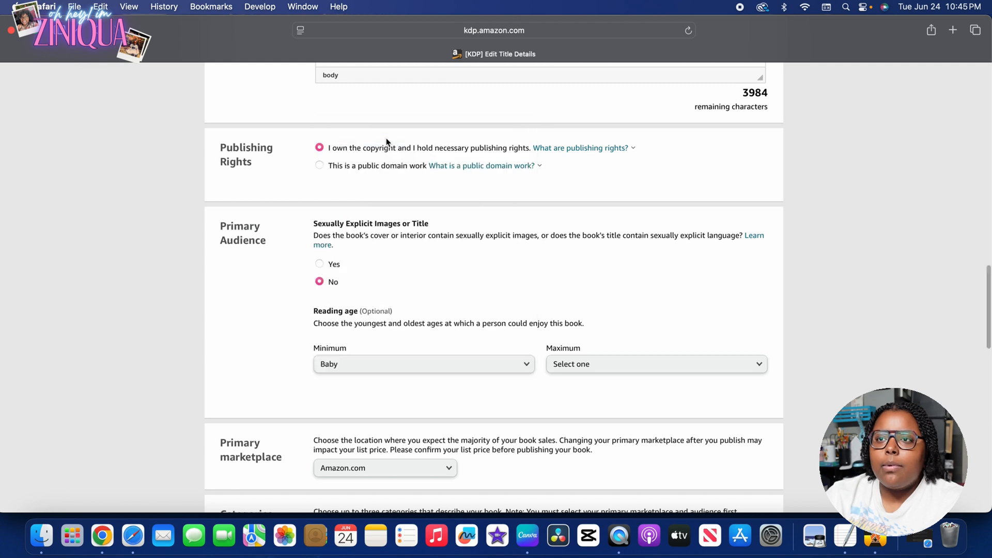
pyautogui.click(656, 364)
pyautogui.click(570, 262)
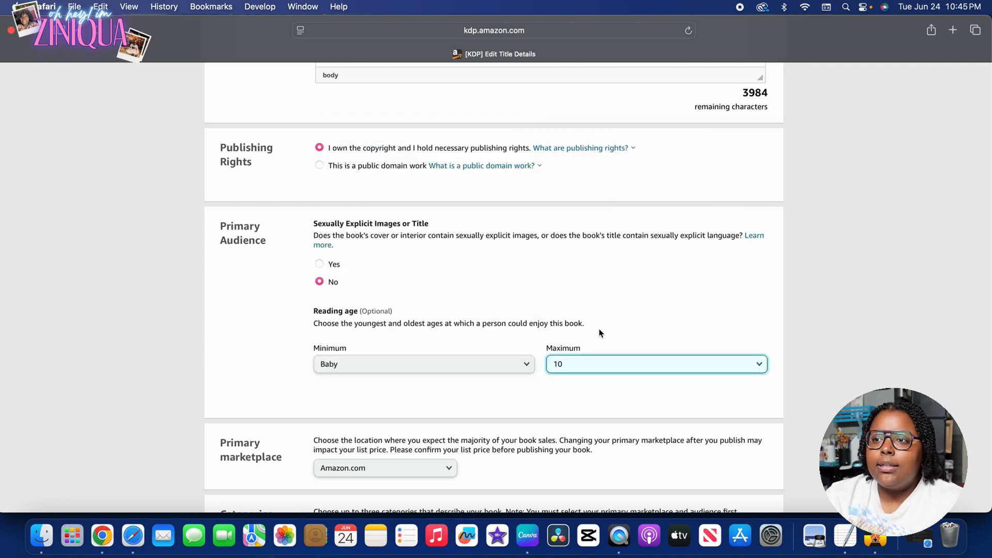
# - Choose Amazon.com as the book's primary marketplace
pyautogui.scroll(-5, 255, 317)
pyautogui.click(361, 326)
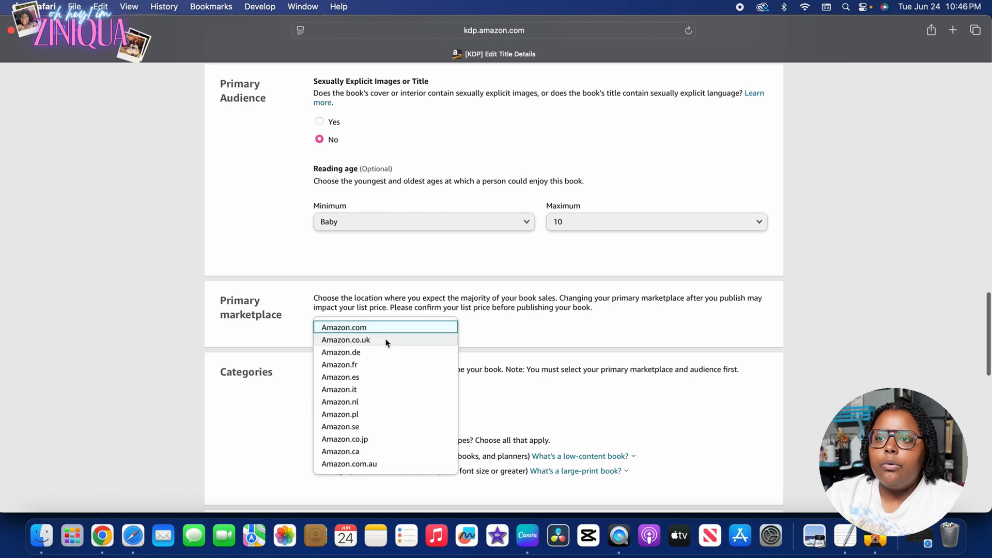
pyautogui.click(421, 327)
# - Start choosing the book's categories and set the main category to Children's Books
pyautogui.scroll(-3, 361, 310)
pyautogui.click(363, 293)
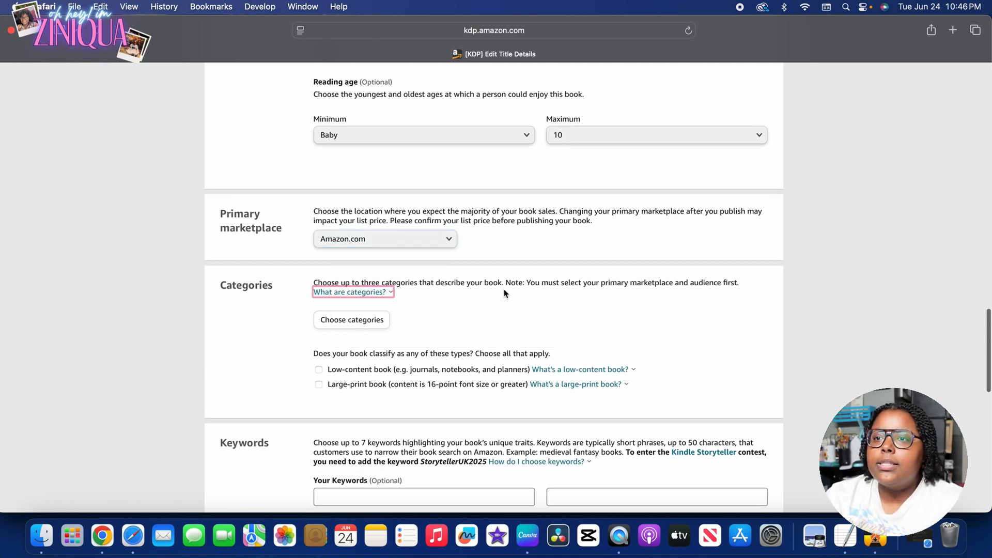
pyautogui.scroll(-1, 466, 300)
pyautogui.click(388, 269)
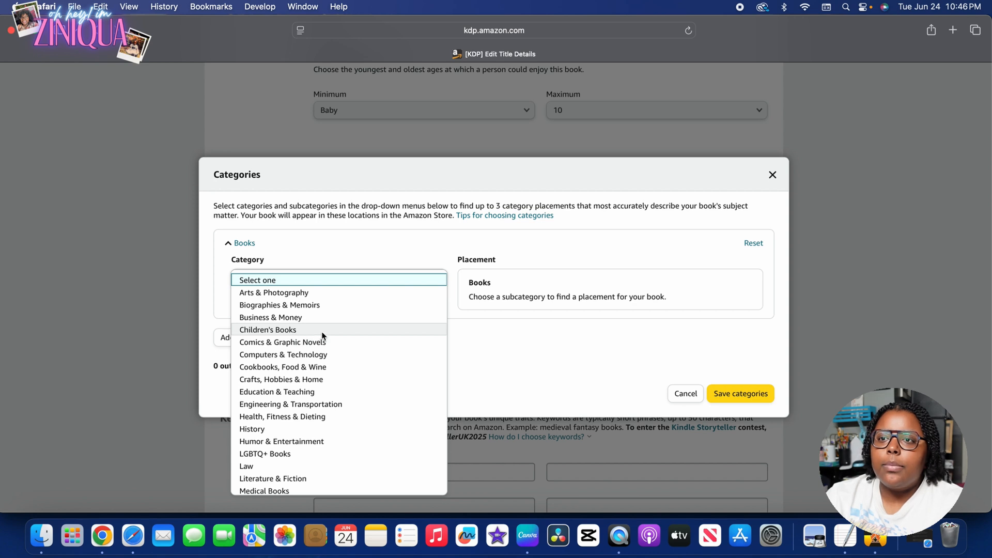
pyautogui.scroll(-5, 321, 354)
pyautogui.scroll(5, 321, 355)
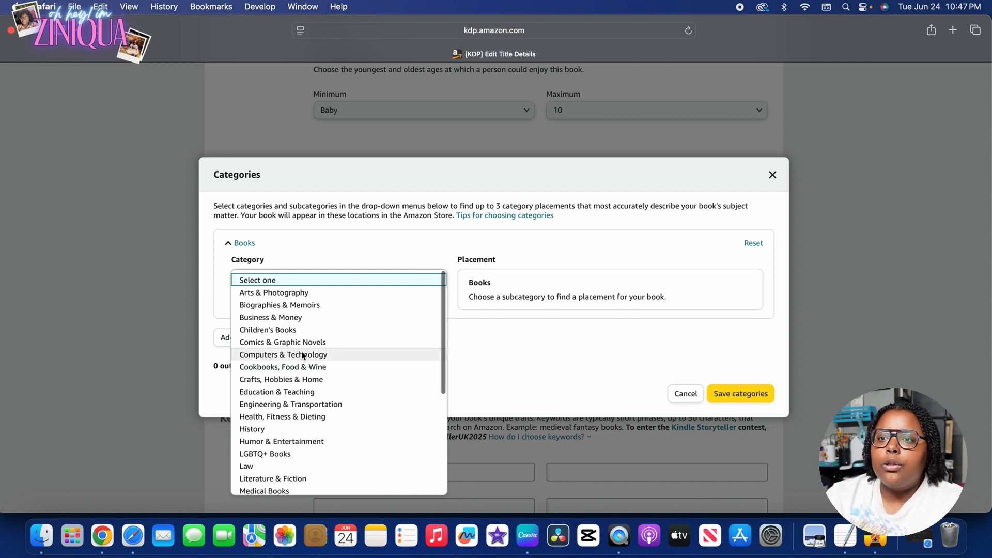
pyautogui.scroll(-5, 301, 346)
pyautogui.scroll(5, 301, 347)
pyautogui.click(297, 327)
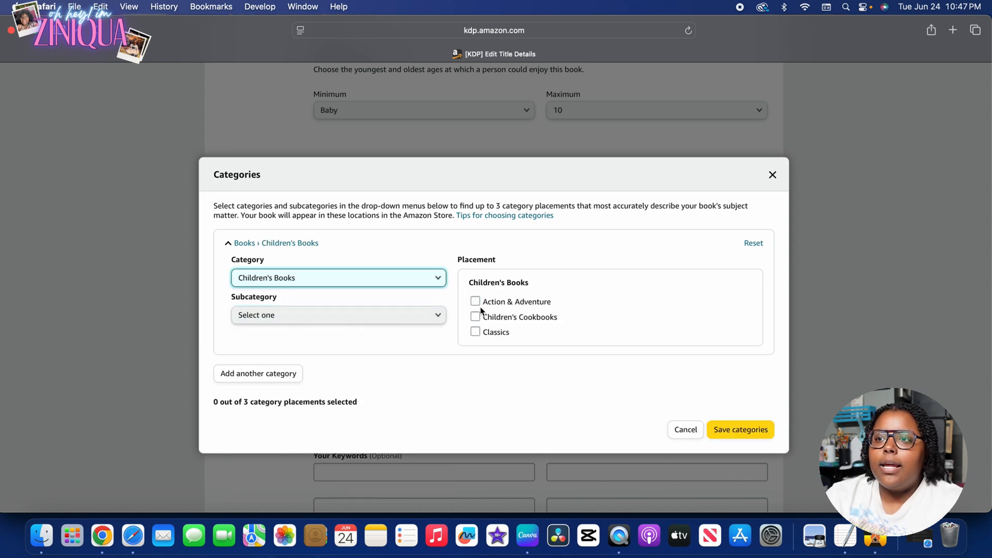
# - Save three Children's Books placements: Action & Adventure; Arts, Music & Photography › Art › Drawing; and Animals › Bugs & Spiders › Fiction
pyautogui.click(413, 316)
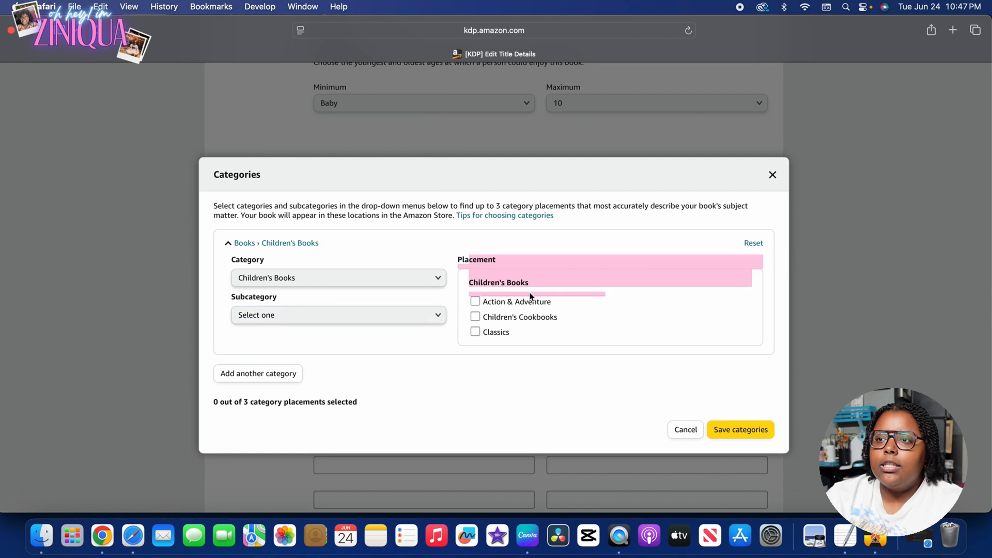
pyautogui.click(475, 301)
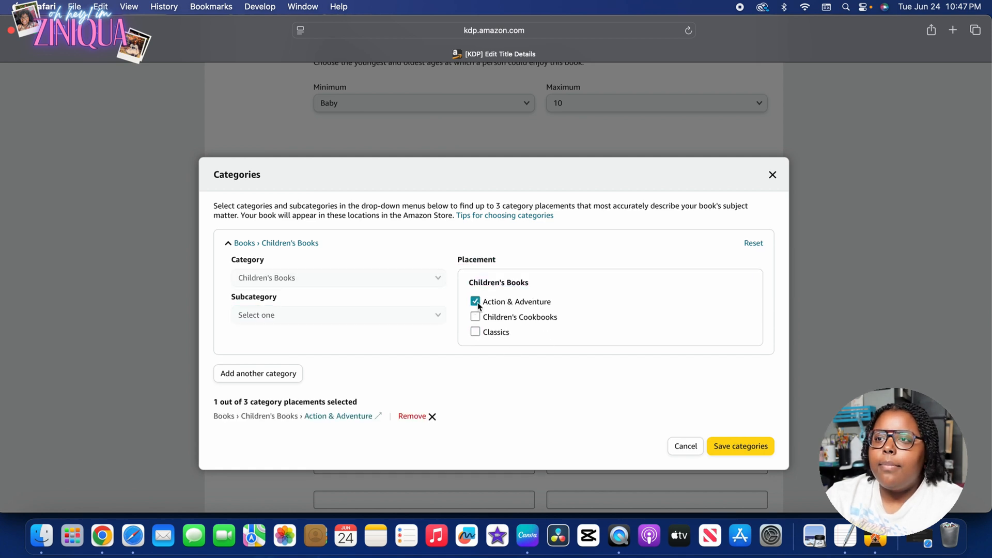
pyautogui.click(439, 318)
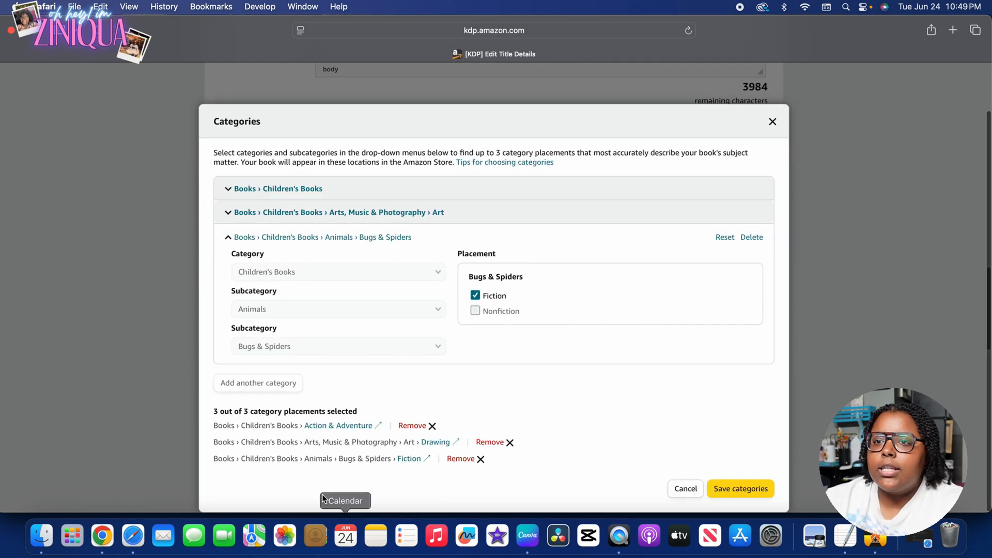
pyautogui.click(744, 490)
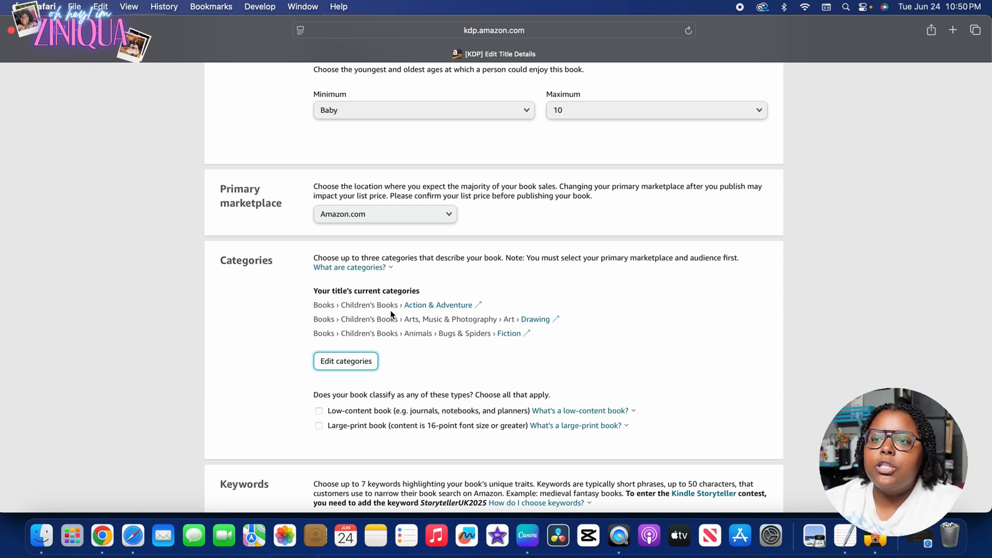
# - Fill in the keywords Magical, Affirmations, Self-Awareness, Family, Bedtime, Social Themes and Children's Book
pyautogui.scroll(-5, 405, 316)
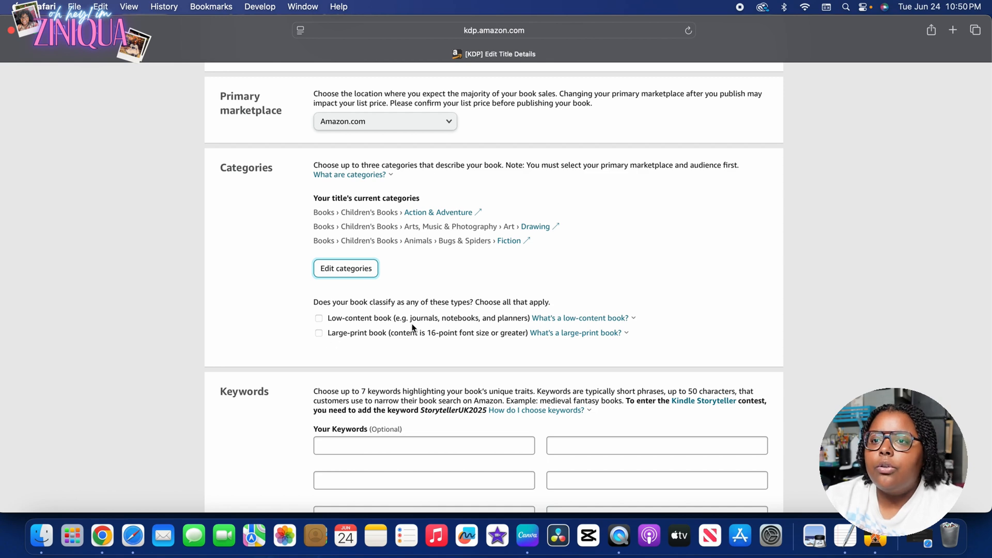
pyautogui.scroll(-5, 408, 326)
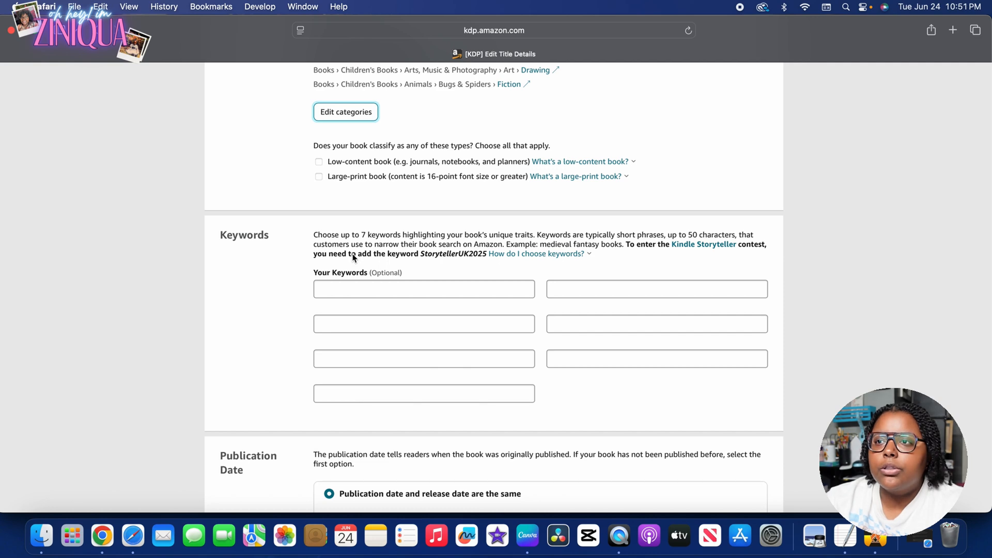
pyautogui.click(357, 283)
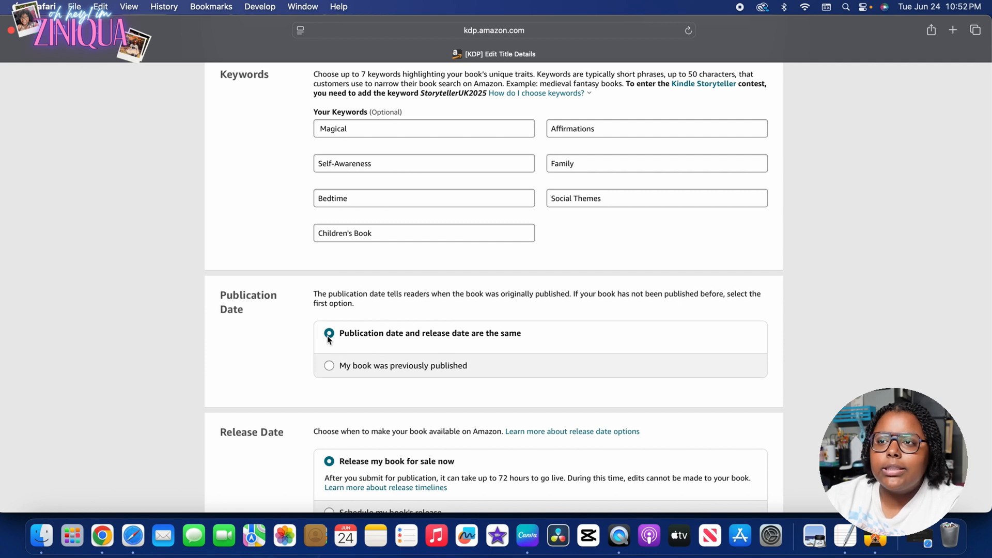
# - Schedule the book's release for July 11, 2025, and save the details to continue to Paperback Content
pyautogui.scroll(-5, 328, 338)
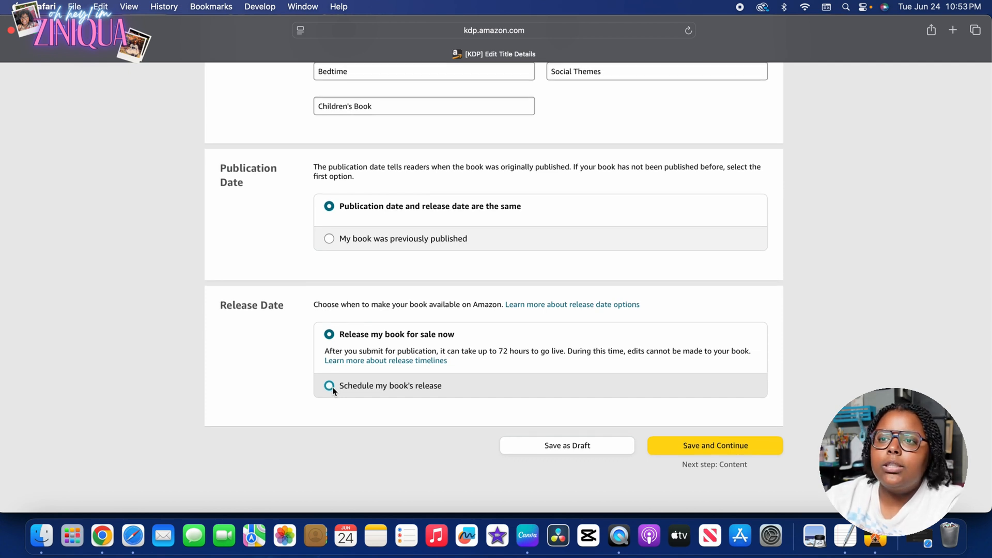
pyautogui.click(329, 386)
pyautogui.scroll(-2, 472, 390)
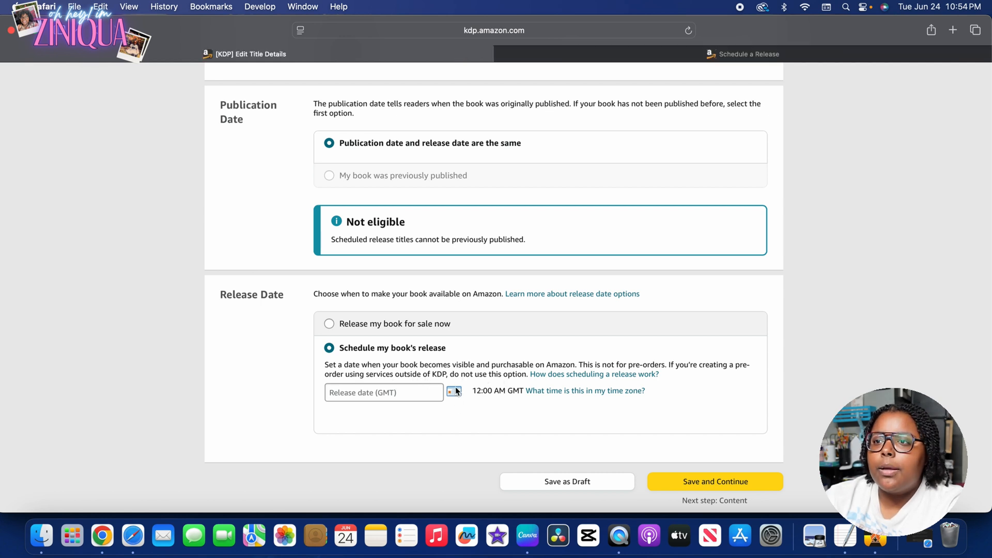
pyautogui.click(455, 392)
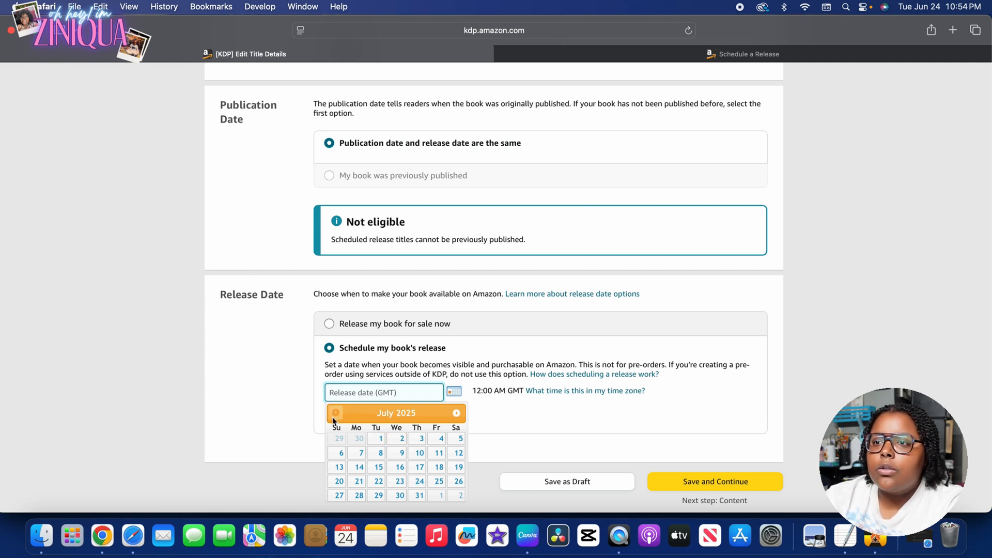
pyautogui.click(438, 453)
pyautogui.scroll(-3, 429, 446)
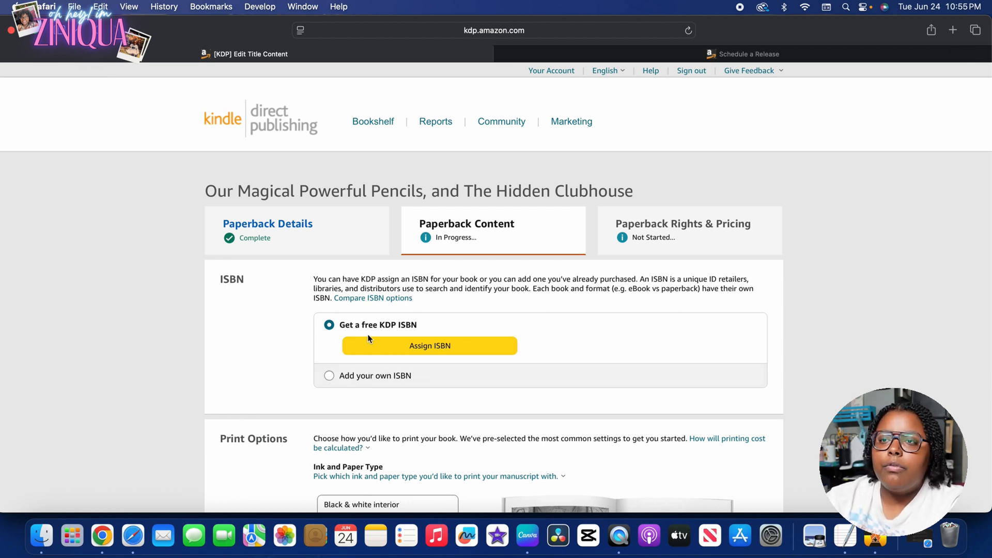
# - Look at the fields for adding your own ISBN, and return the choice to the free KDP ISBN
pyautogui.click(329, 376)
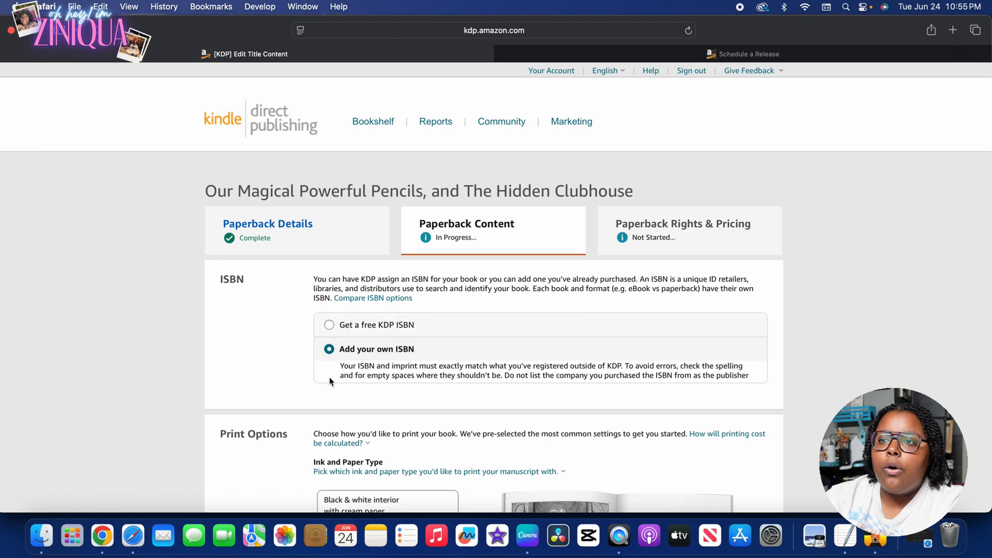
pyautogui.click(329, 326)
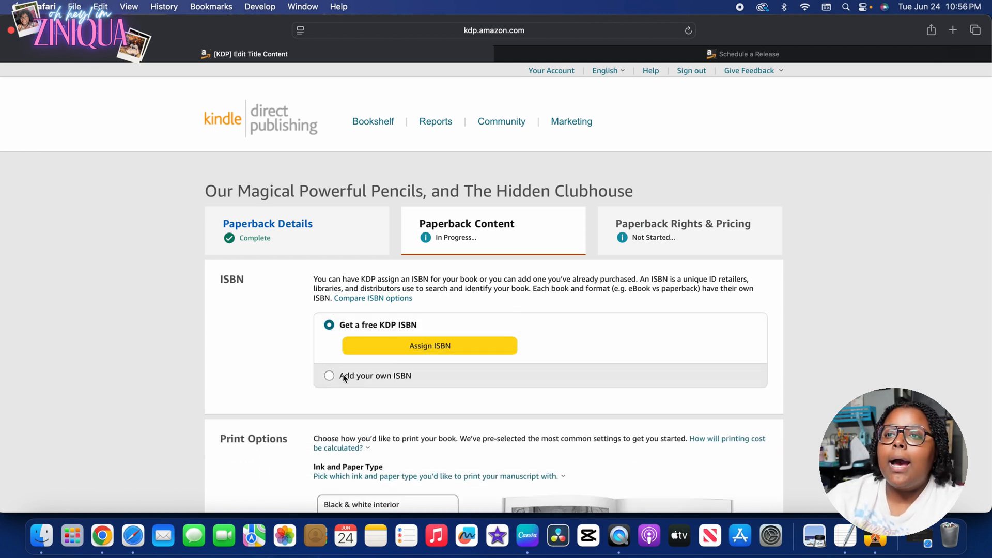
pyautogui.click(330, 376)
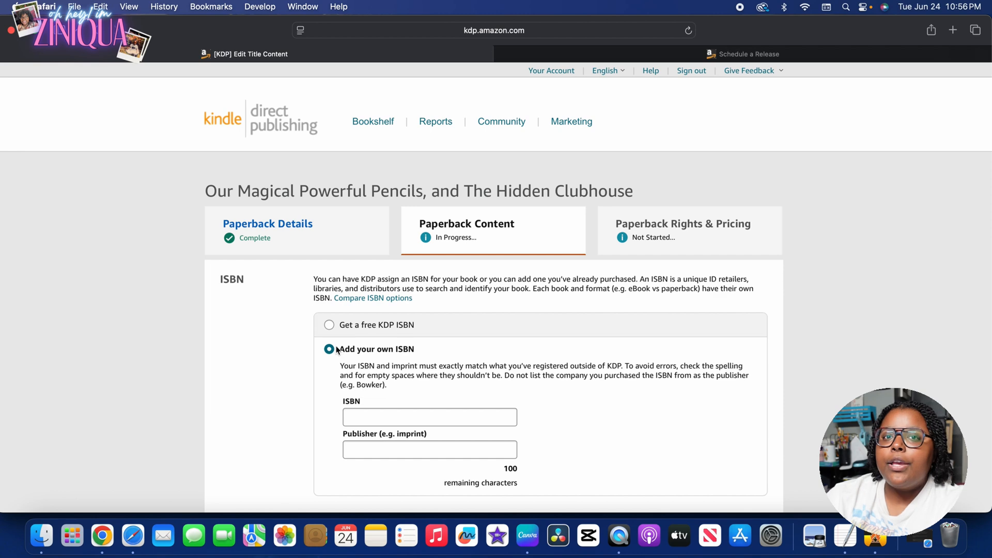
pyautogui.click(327, 318)
# - Choose premium color interior with white paper as the ink and paper type
pyautogui.scroll(-5, 197, 193)
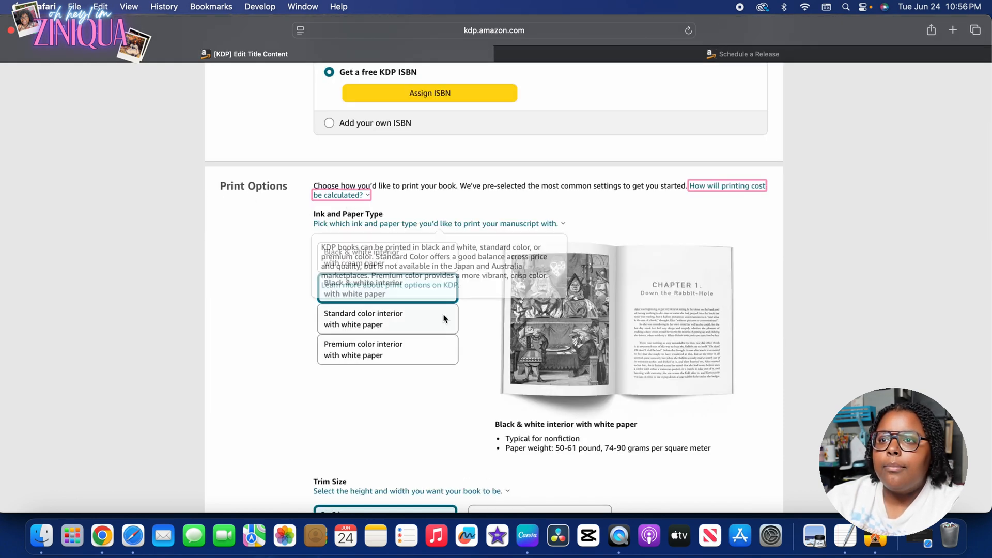
pyautogui.click(379, 359)
pyautogui.scroll(-5, 379, 361)
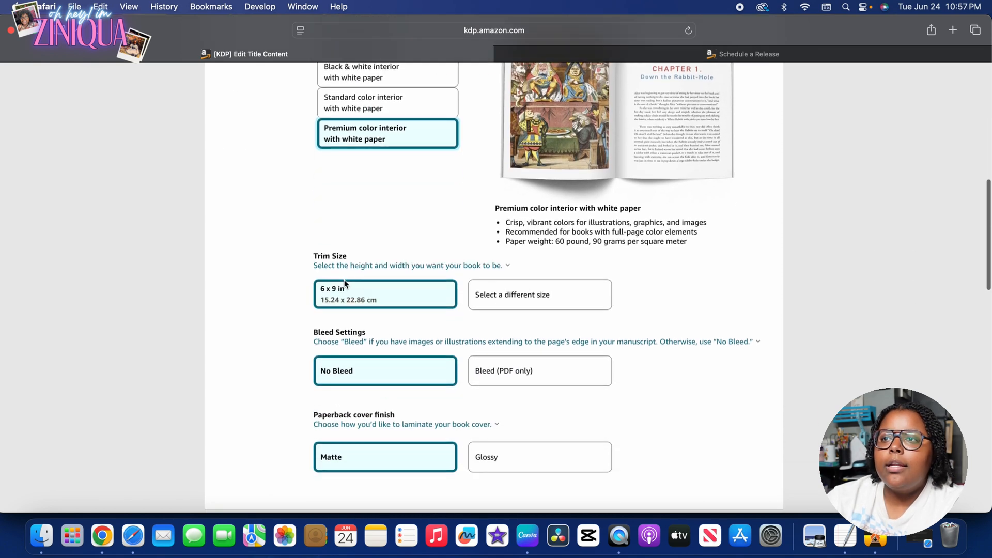
pyautogui.scroll(4, 349, 279)
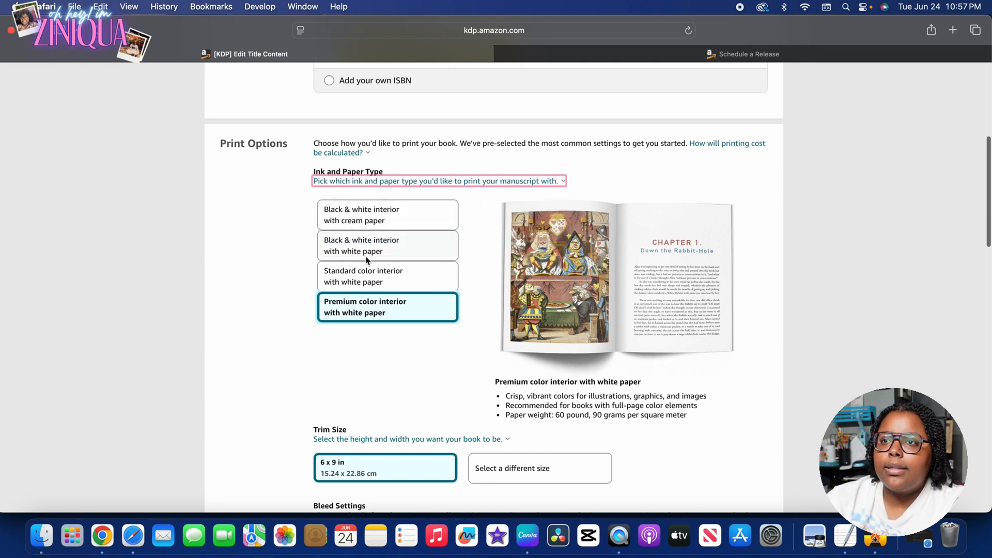
# - Look over the standard and self-defined trim sizes, and set the book's trim size to 8 x 10 in
pyautogui.scroll(-5, 364, 266)
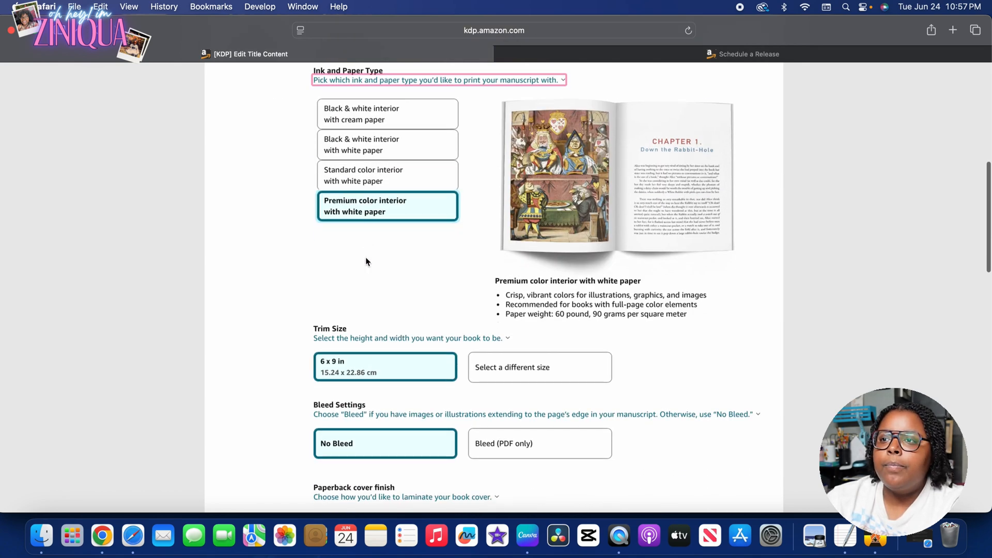
pyautogui.click(481, 235)
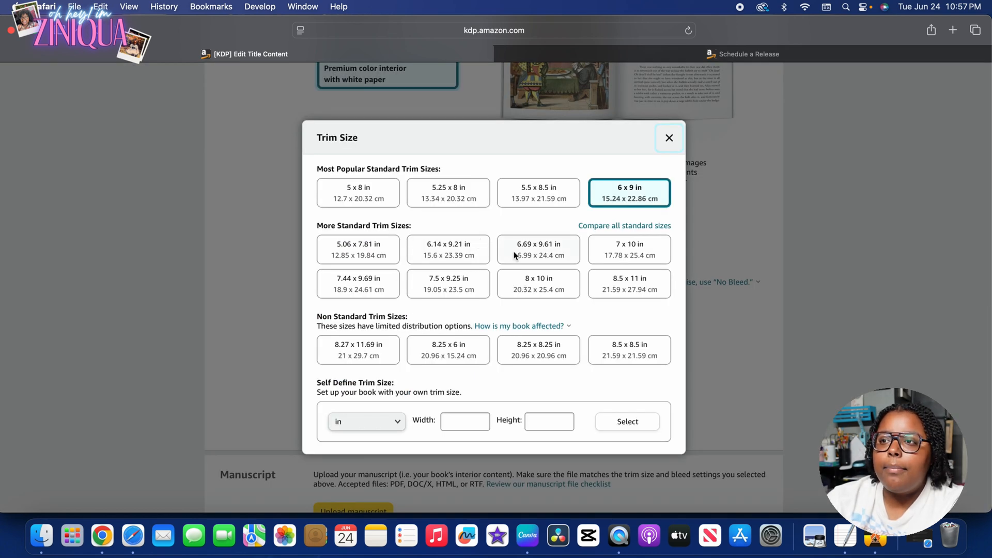
pyautogui.scroll(-3, 517, 257)
pyautogui.scroll(-2, 519, 275)
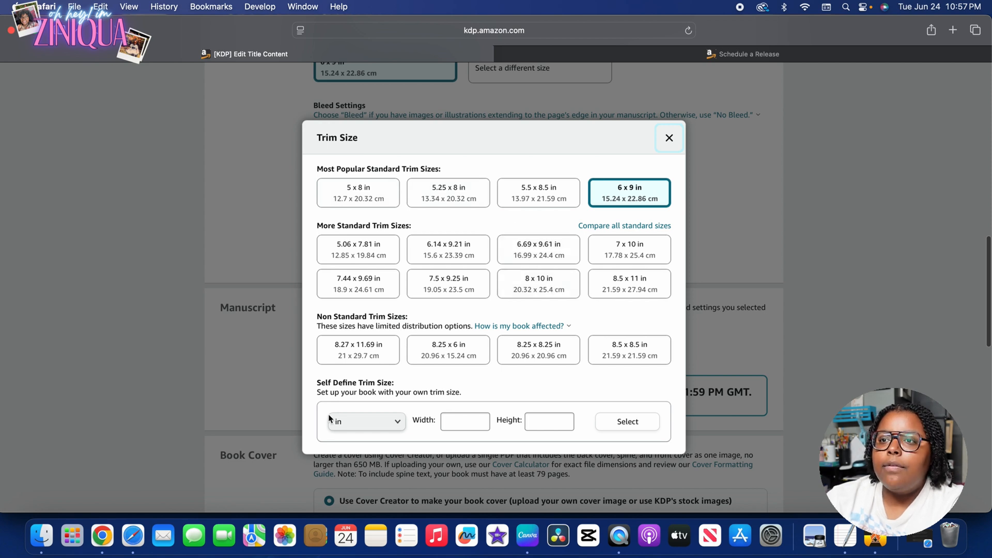
pyautogui.moveTo(329, 386); pyautogui.dragTo(488, 419)
pyautogui.click(488, 420)
pyautogui.click(387, 421)
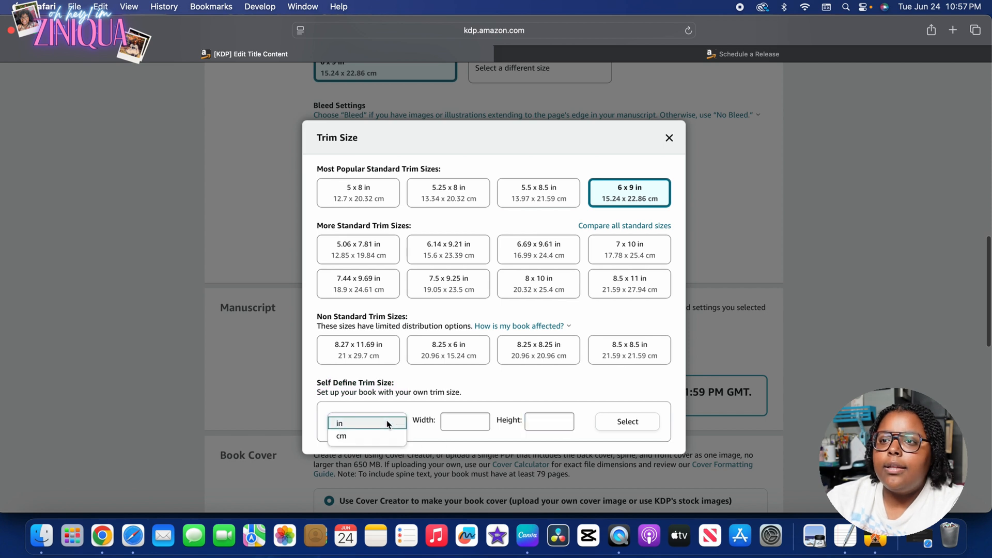
pyautogui.click(391, 424)
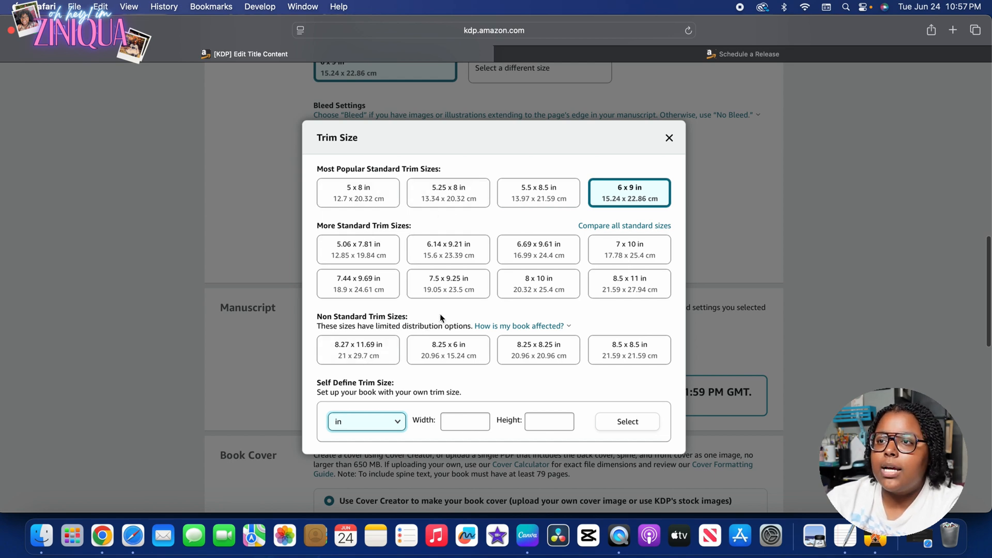
pyautogui.click(526, 283)
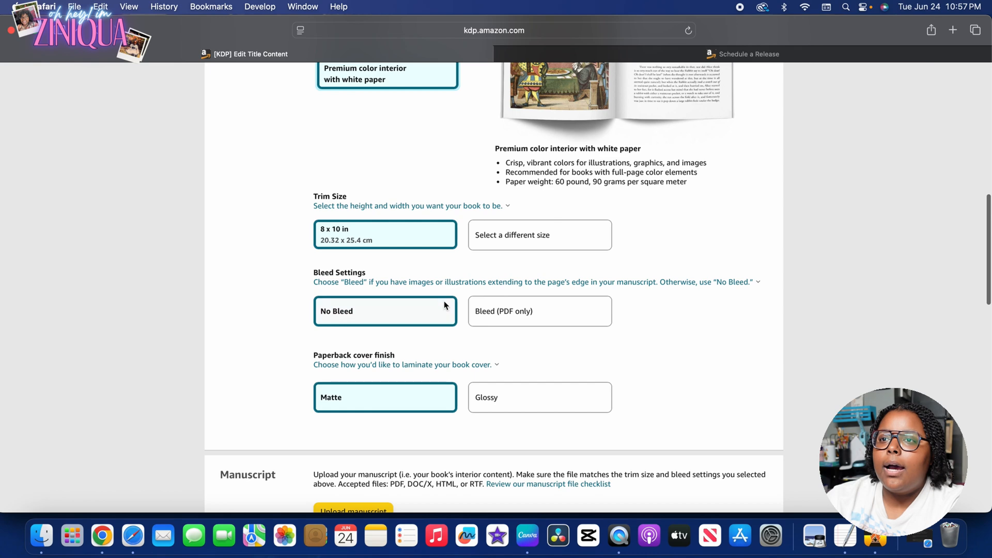
pyautogui.click(500, 231)
pyautogui.click(669, 142)
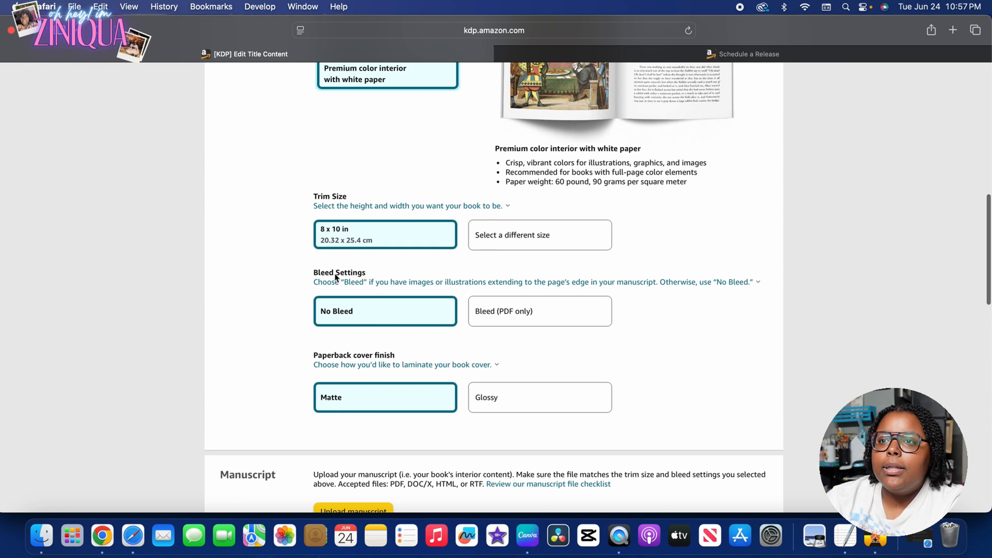
# - Set the bleed setting to Bleed (PDF only) and view the explanation of bleed
pyautogui.click(368, 282)
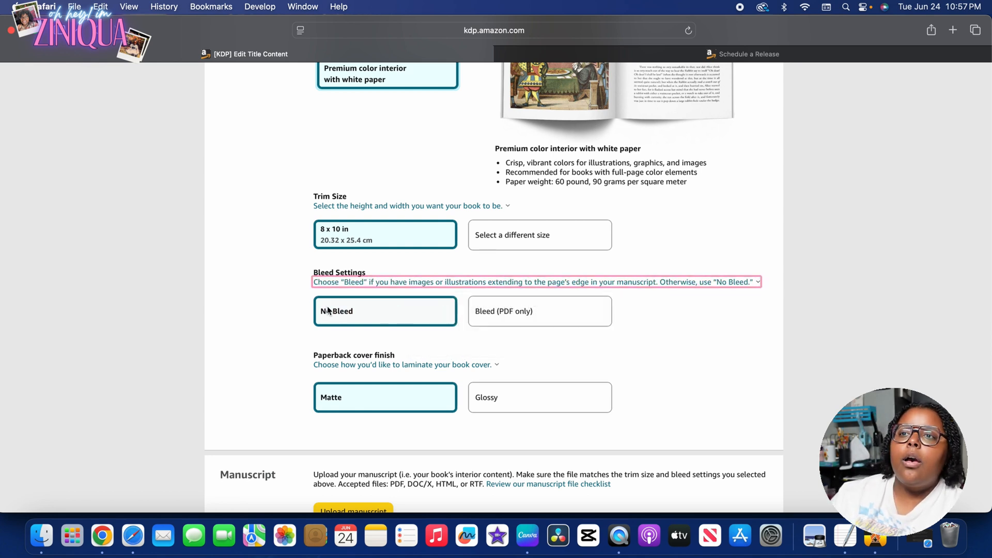
pyautogui.click(481, 318)
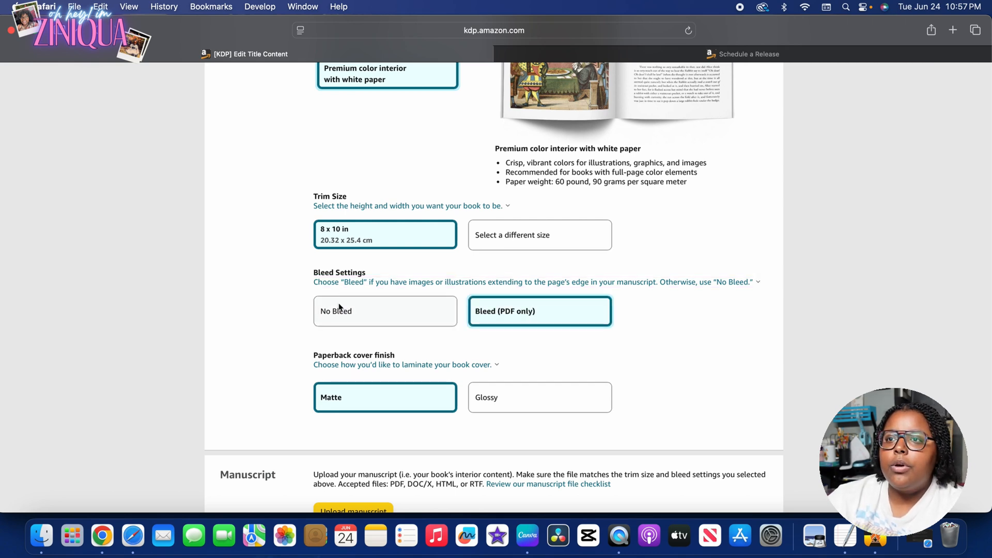
pyautogui.scroll(4, 428, 376)
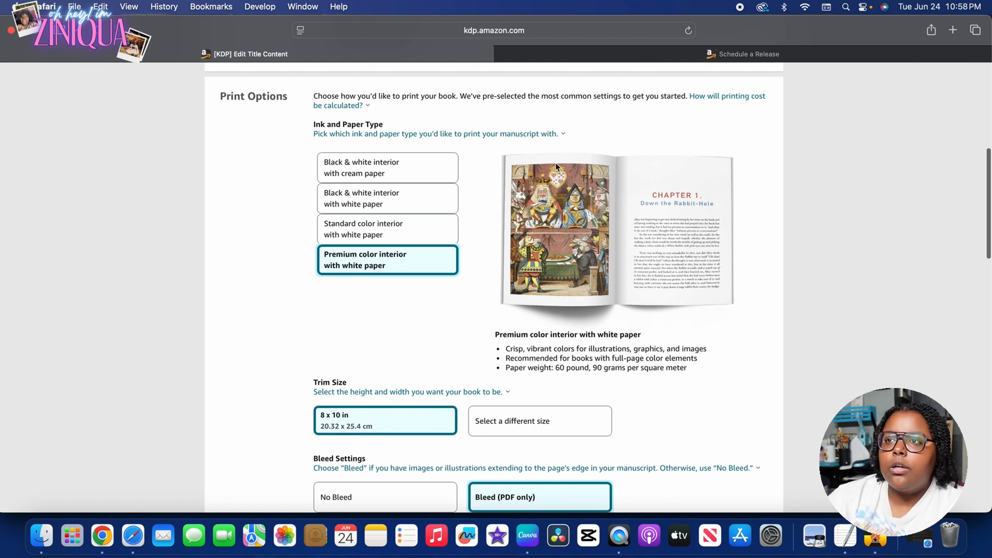
pyautogui.scroll(-4, 547, 250)
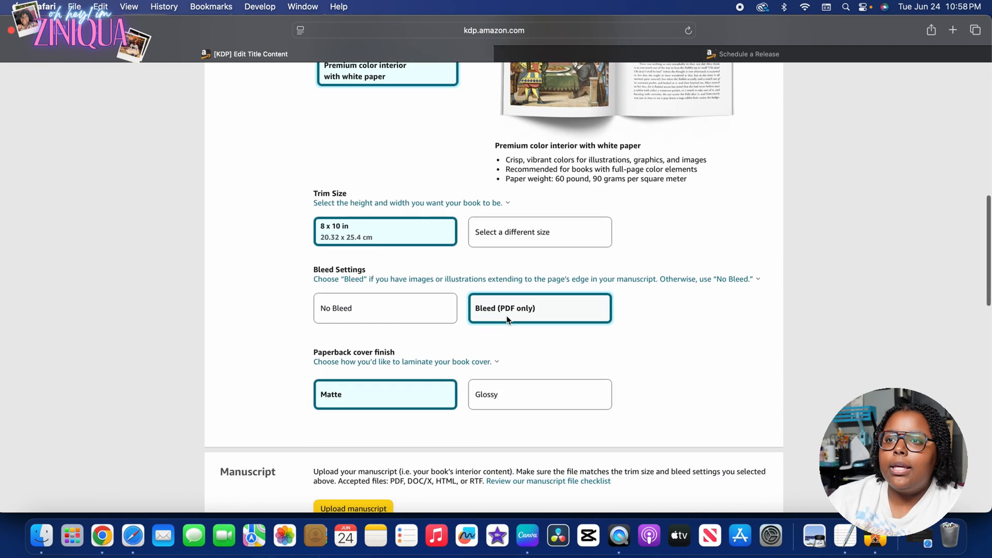
pyautogui.moveTo(424, 279)
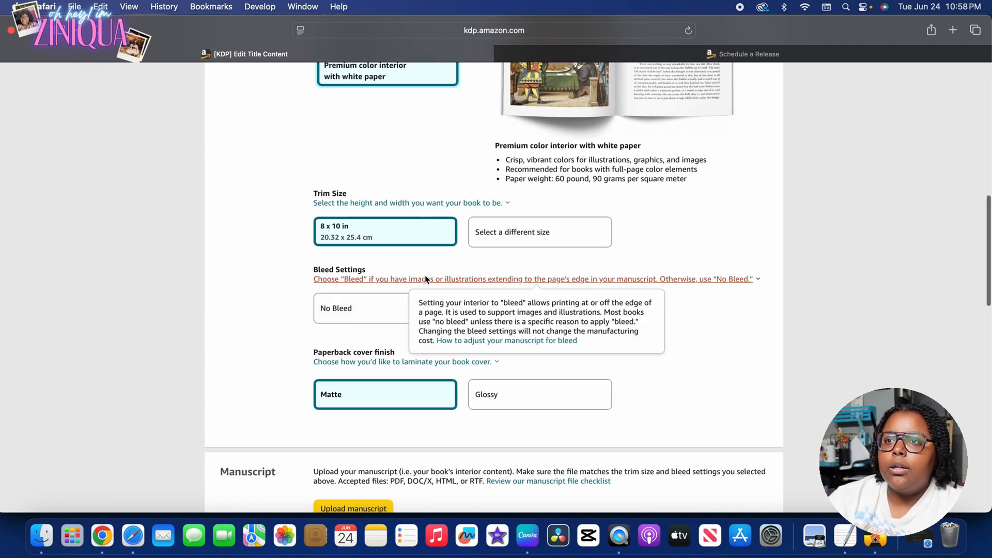
# - Set the paperback cover finish to Glossy and view the explanation of the cover finishes
pyautogui.scroll(-3, 422, 283)
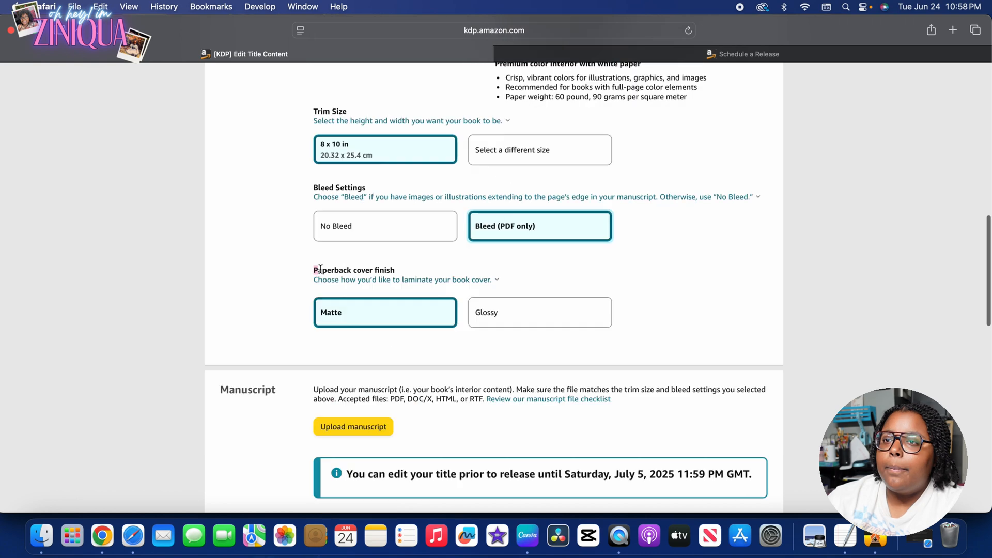
pyautogui.moveTo(400, 278)
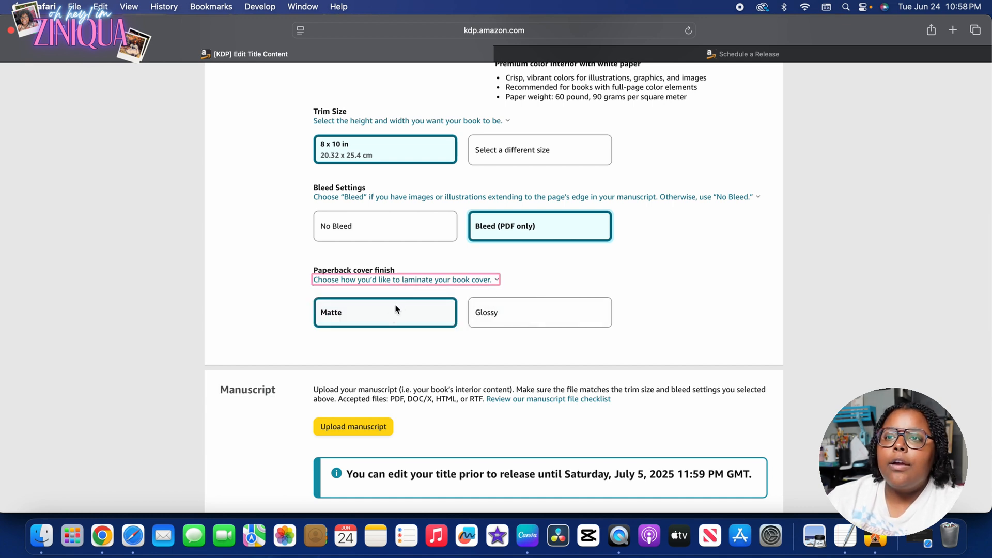
pyautogui.click(490, 310)
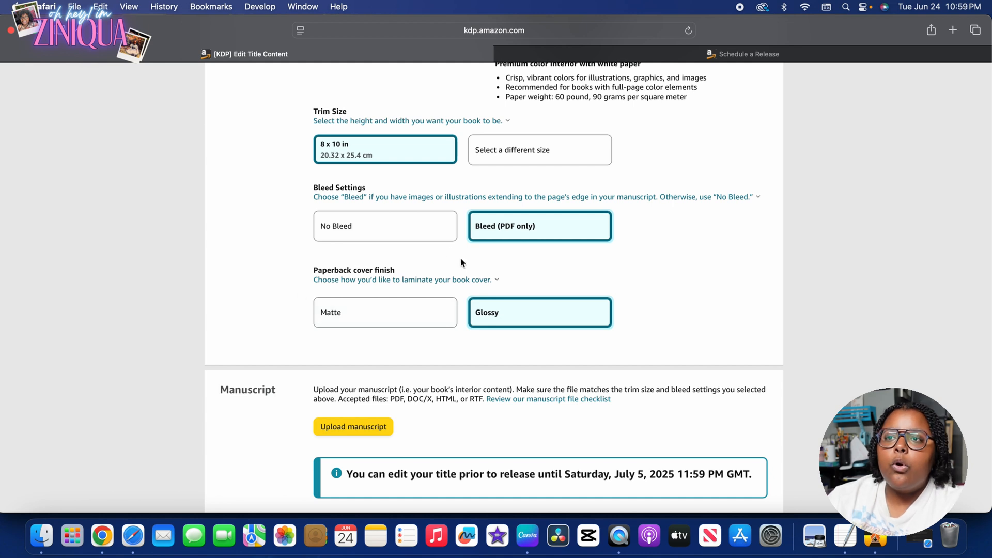
pyautogui.click(418, 280)
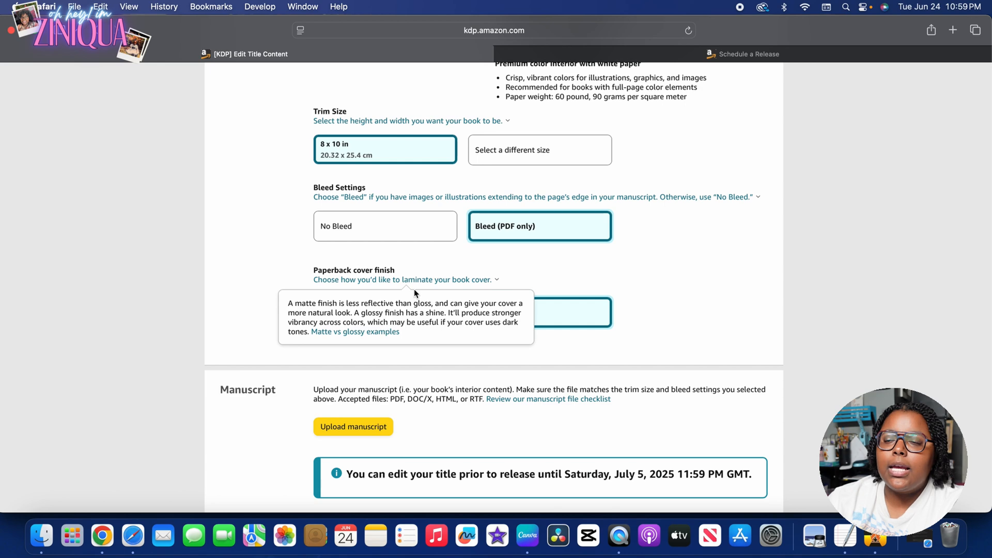
pyautogui.click(458, 364)
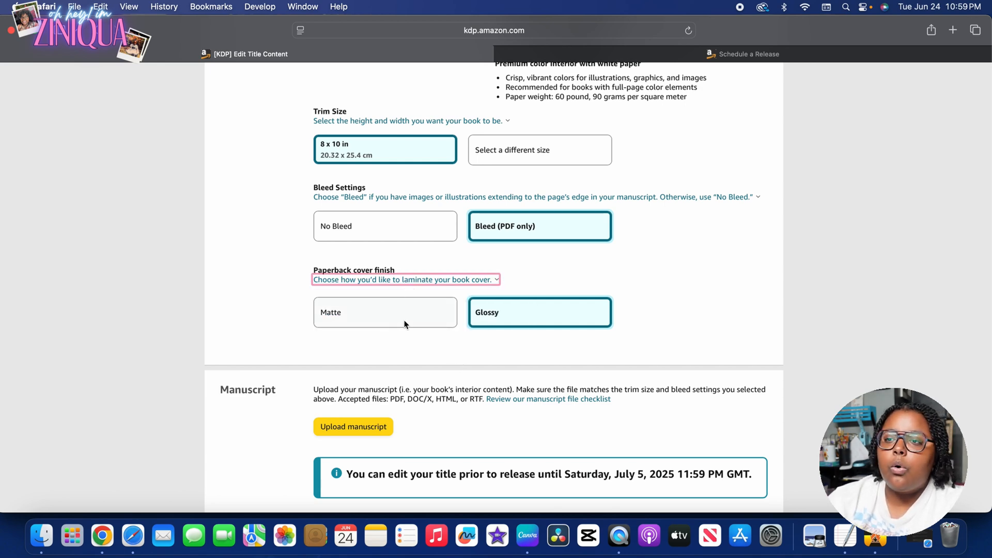
# - Upload 8x10_PDF_PB.pdf as the manuscript, previewing the file before uploading it
pyautogui.scroll(-4, 379, 319)
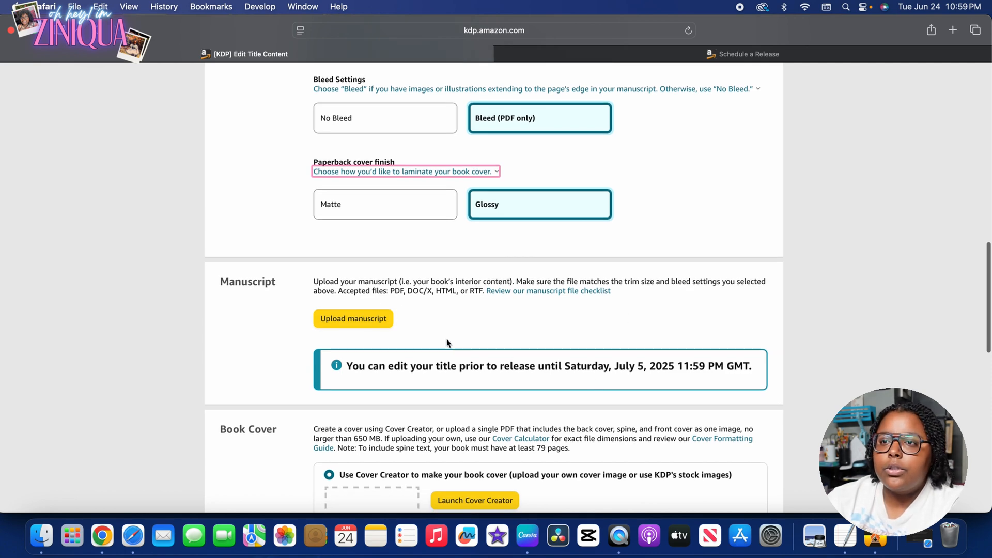
pyautogui.click(372, 321)
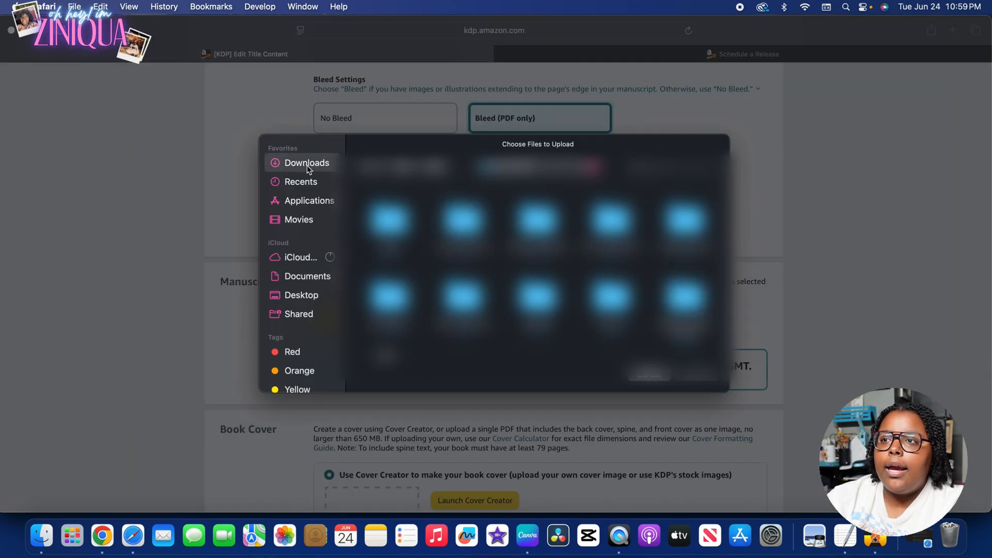
pyautogui.doubleClick(685, 221)
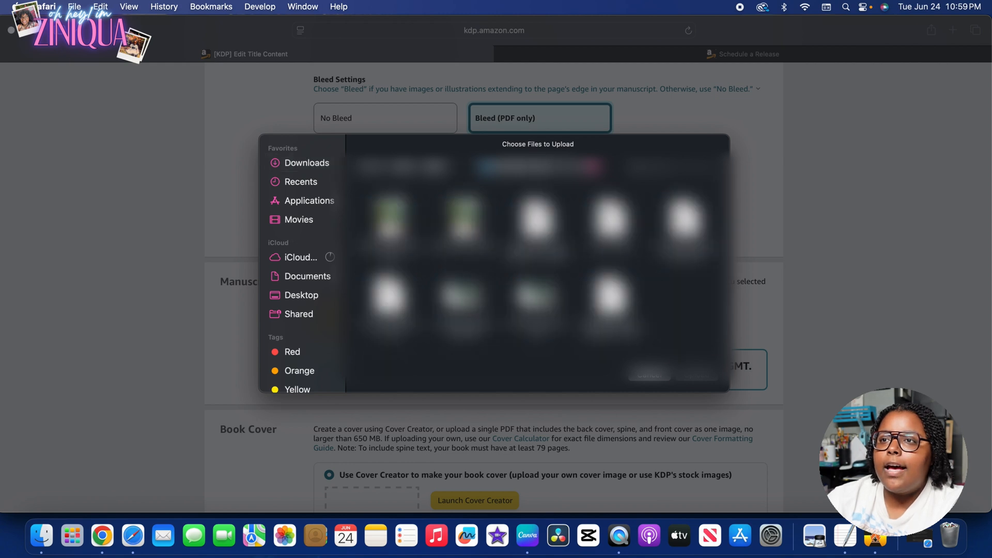
pyautogui.click(465, 220)
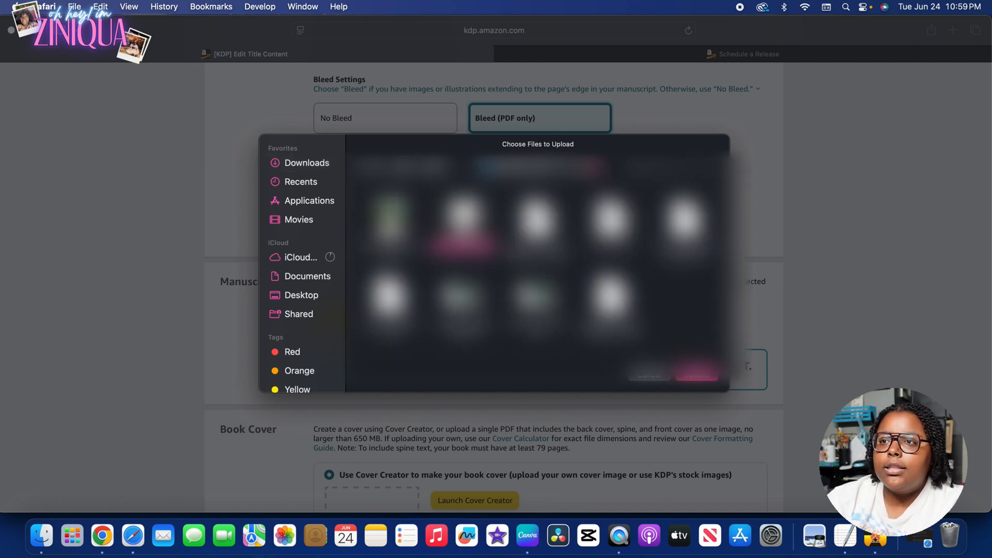
pyautogui.press('space')
pyautogui.click(647, 214)
pyautogui.click(661, 251)
pyautogui.click(669, 367)
pyautogui.press('space')
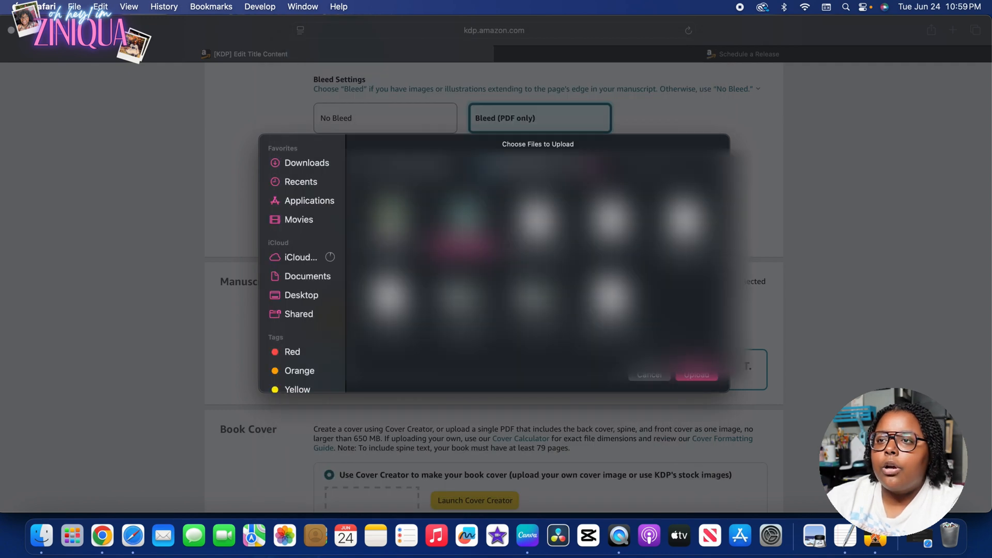
pyautogui.click(715, 376)
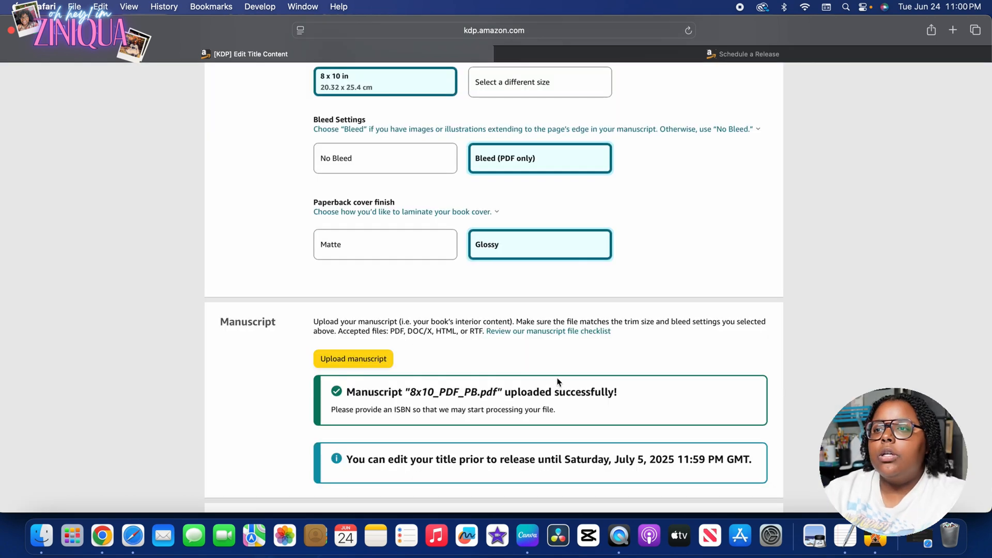
# - Choose to upload an existing print-ready PDF cover, and open the Cover Formatting Guide in a new tab
pyautogui.scroll(-6, 581, 407)
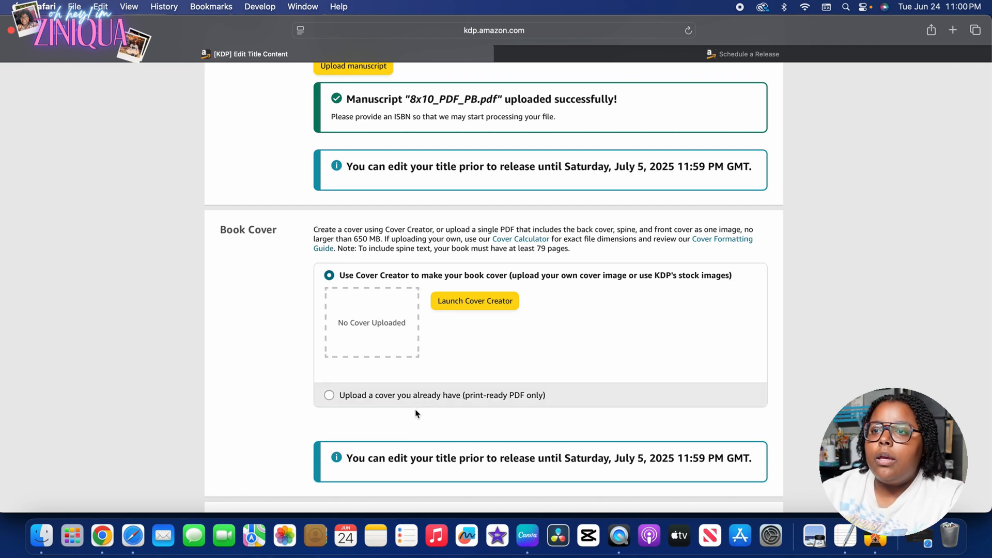
pyautogui.click(330, 394)
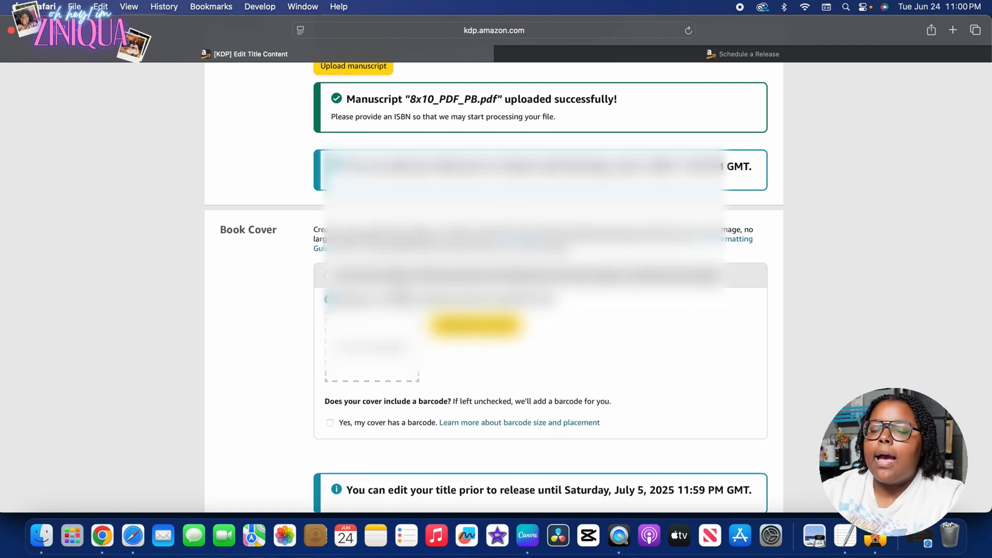
pyautogui.click(475, 324)
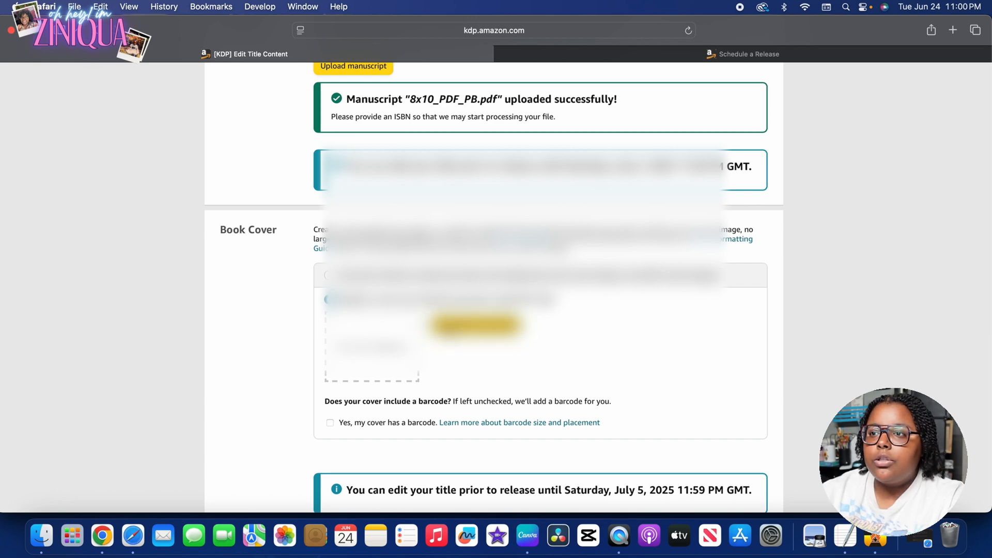
pyautogui.press('Escape')
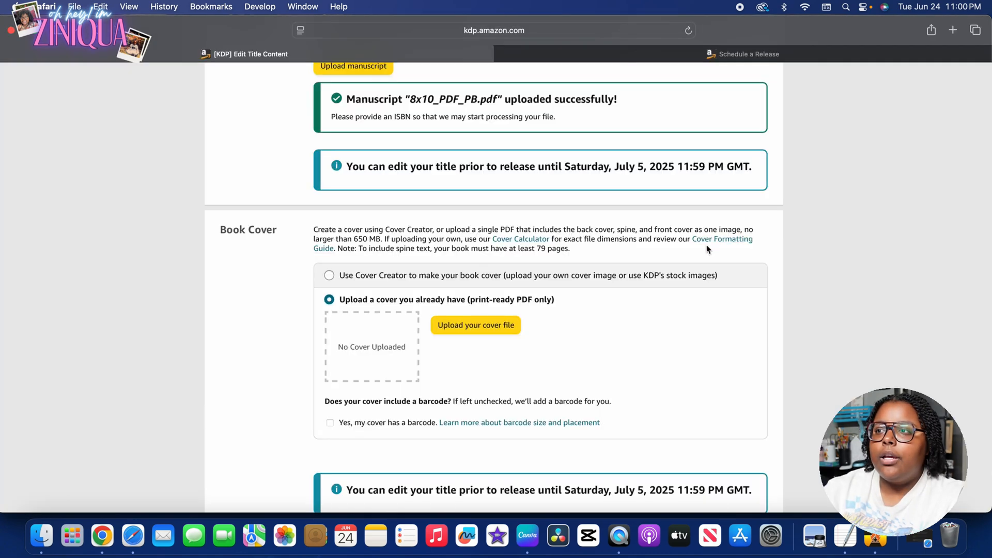
pyautogui.rightClick(705, 243)
pyautogui.click(713, 250)
# - Answer No to the question on AI tool use, and launch the previewer to check the book's pages
pyautogui.scroll(-6, 427, 362)
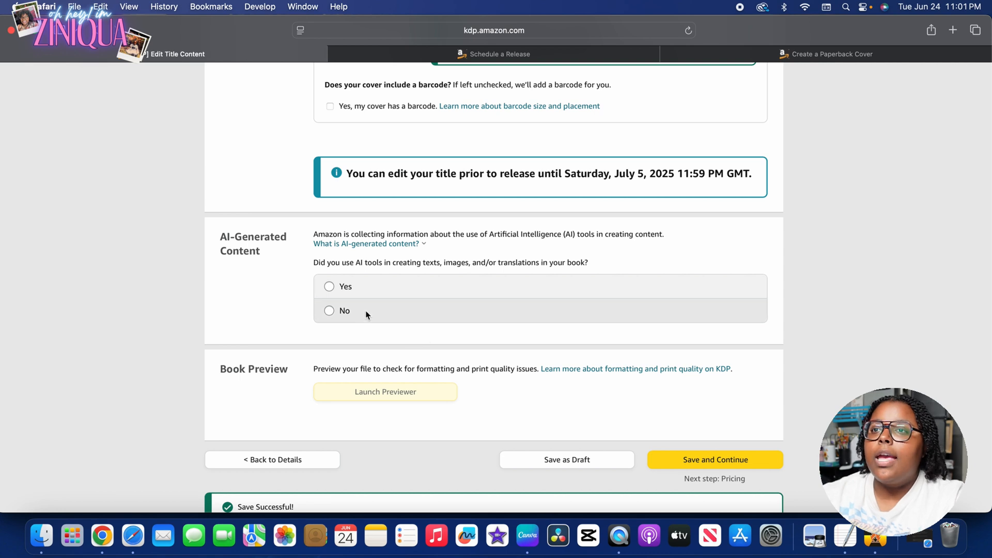
pyautogui.click(329, 311)
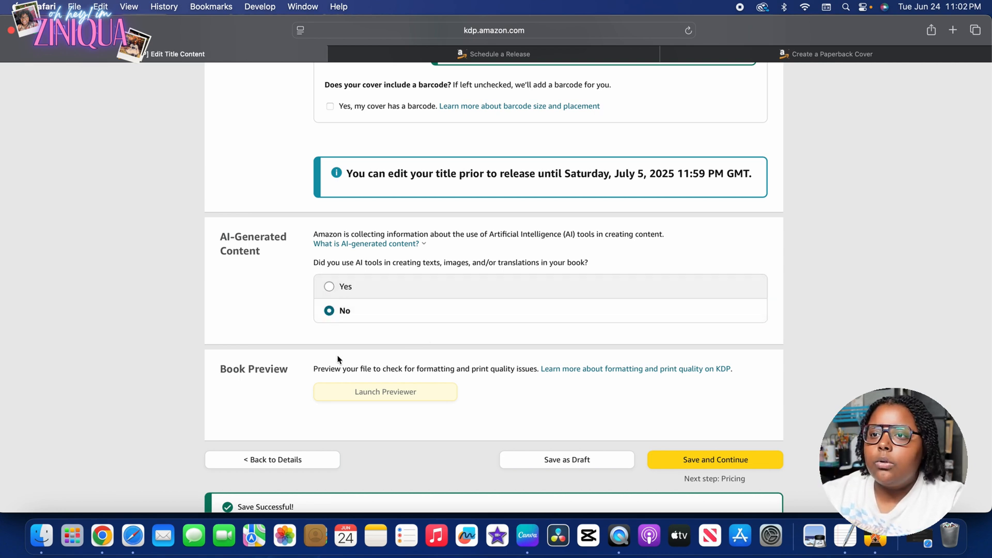
pyautogui.scroll(-3, 336, 361)
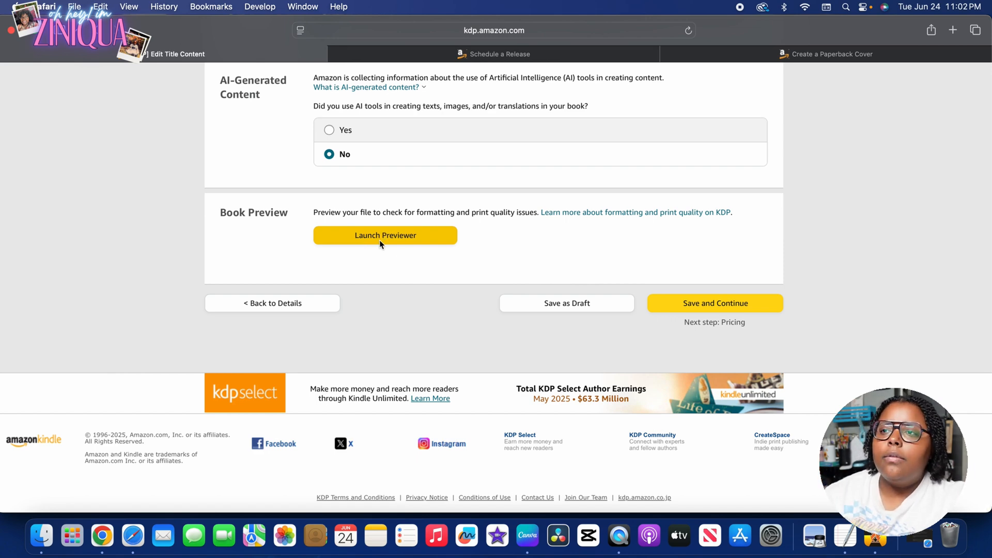
pyautogui.click(380, 239)
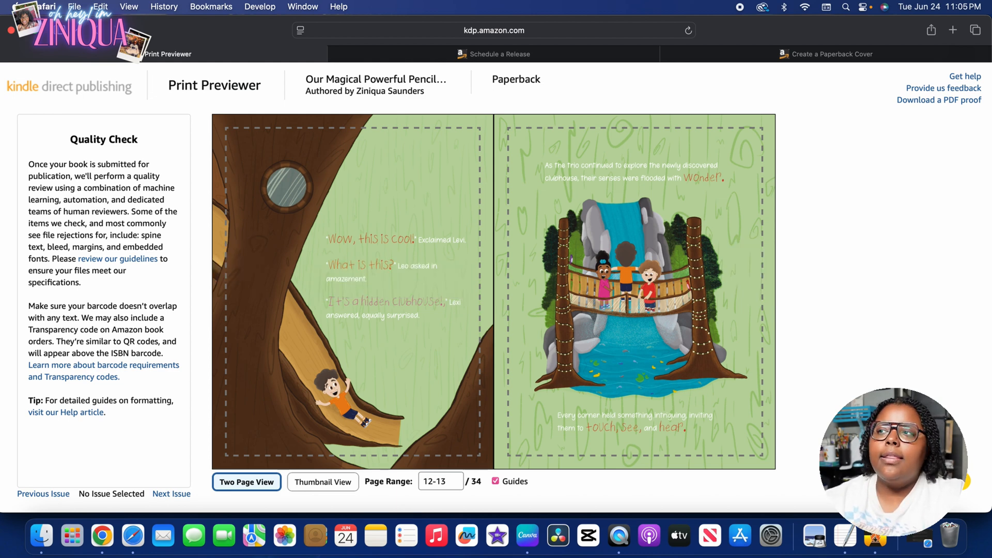
pyautogui.moveTo(646, 351)
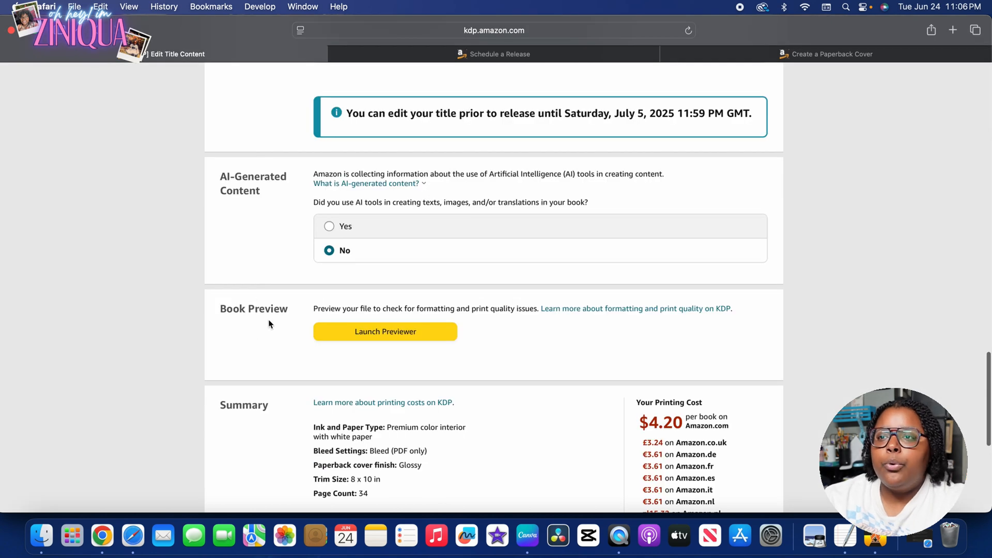
# - Review the print summary and printing costs, then save the paperback content and continue to pricing
pyautogui.scroll(-2, 268, 331)
pyautogui.scroll(-2, 268, 323)
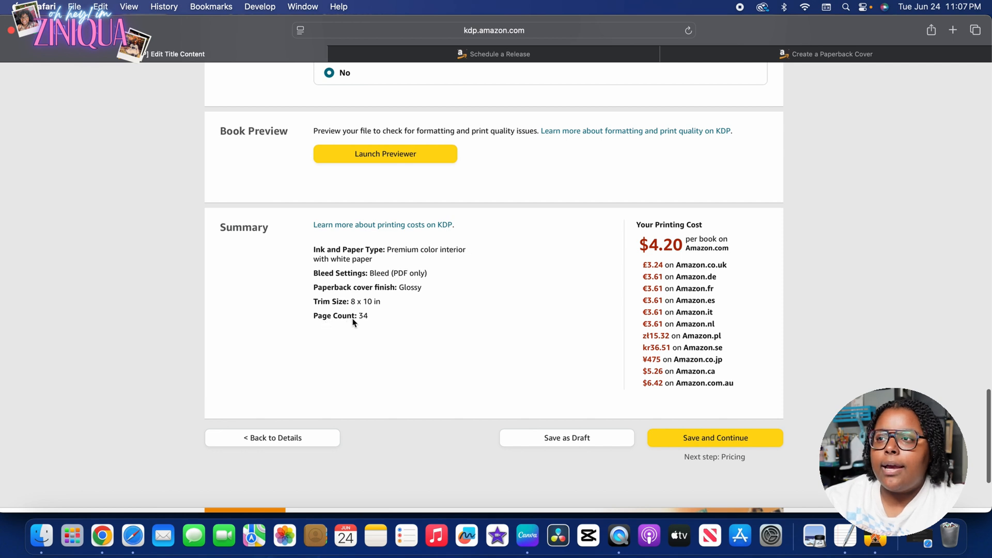
pyautogui.moveTo(641, 223); pyautogui.dragTo(747, 237)
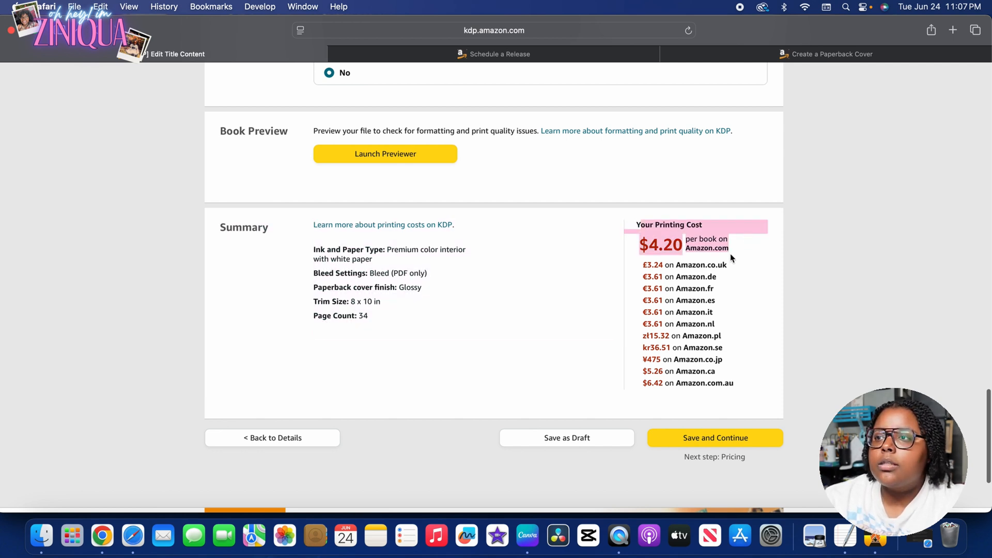
pyautogui.click(735, 252)
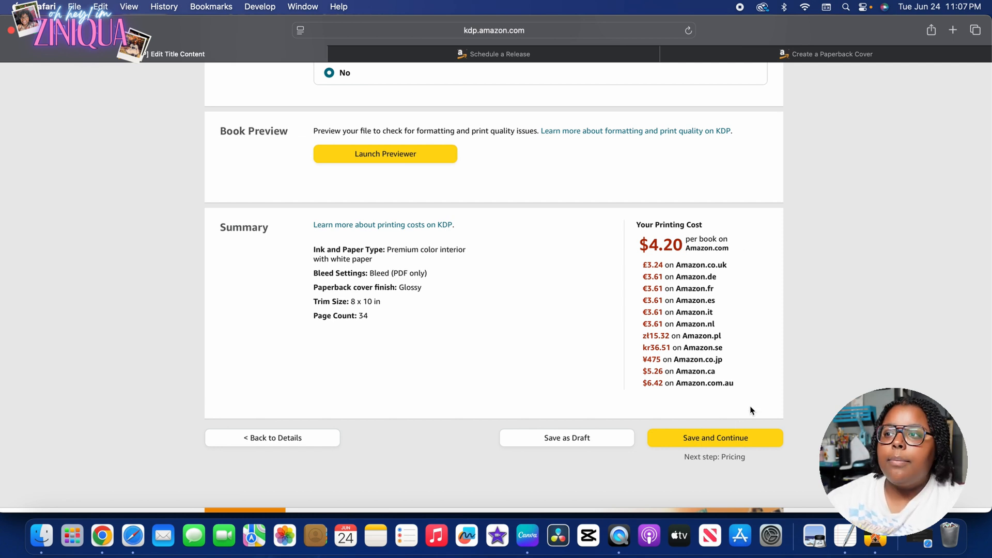
pyautogui.click(758, 437)
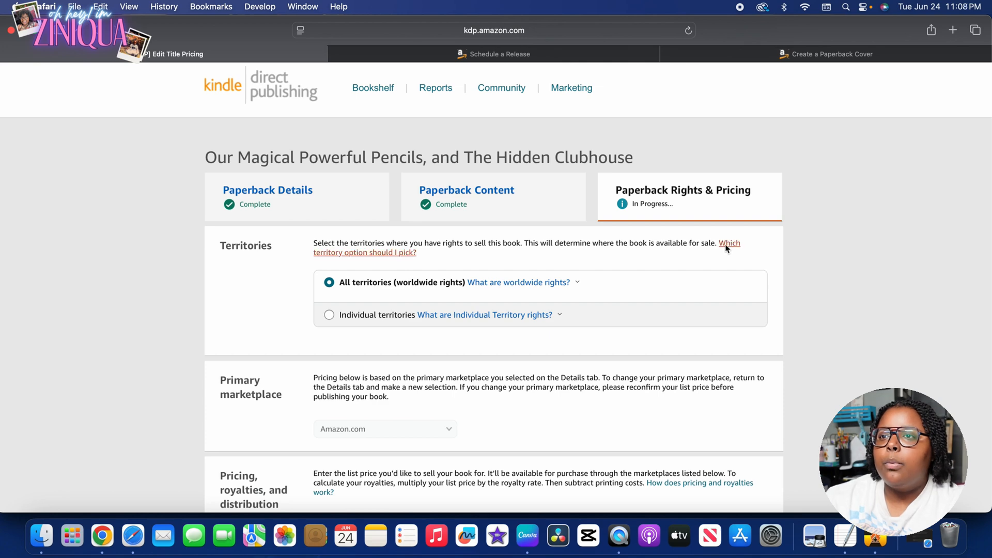
# - Set the Amazon.com list price to 12.99 USD and check the estimated royalty
pyautogui.scroll(-2, 362, 258)
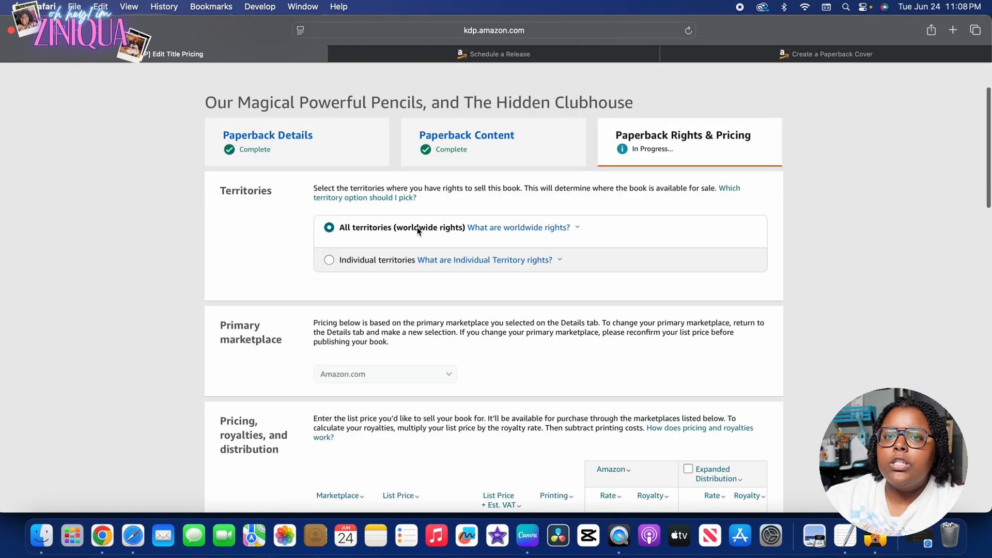
pyautogui.scroll(-6, 418, 230)
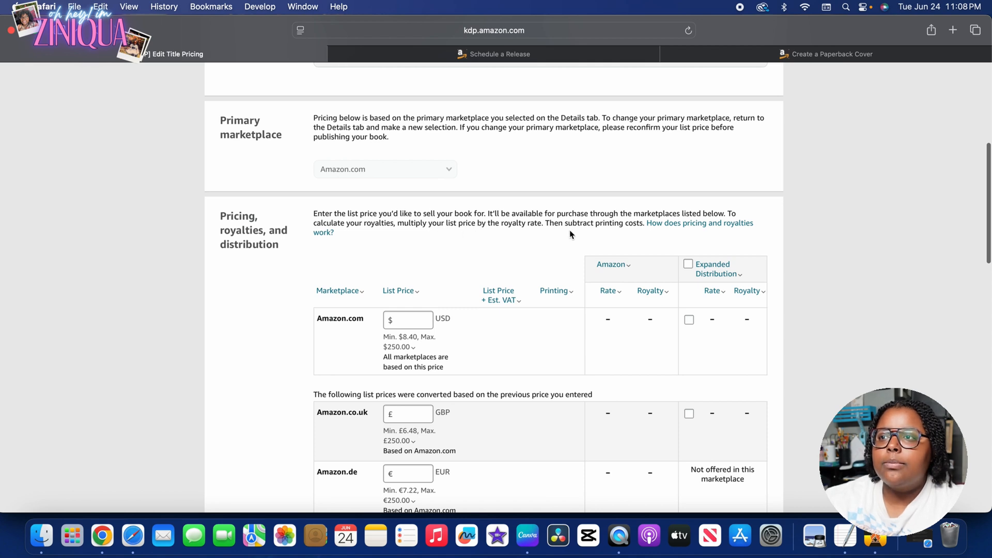
pyautogui.scroll(-3, 652, 268)
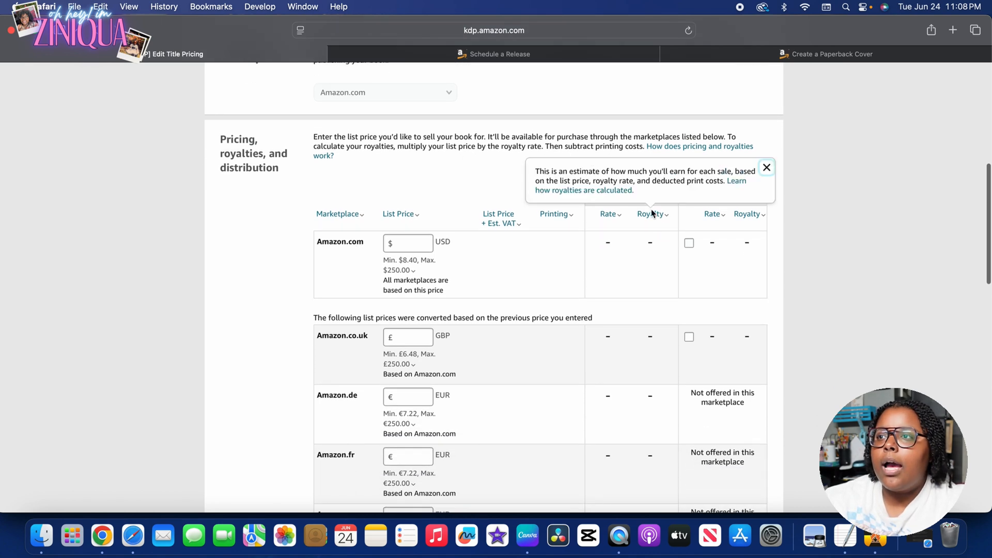
pyautogui.click(410, 247)
pyautogui.write('12.99')
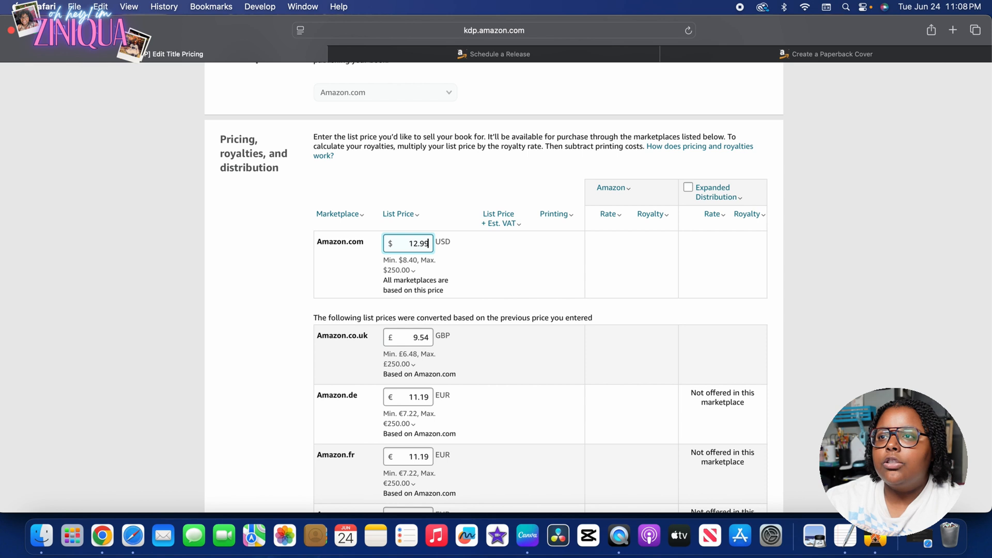
pyautogui.click(653, 244)
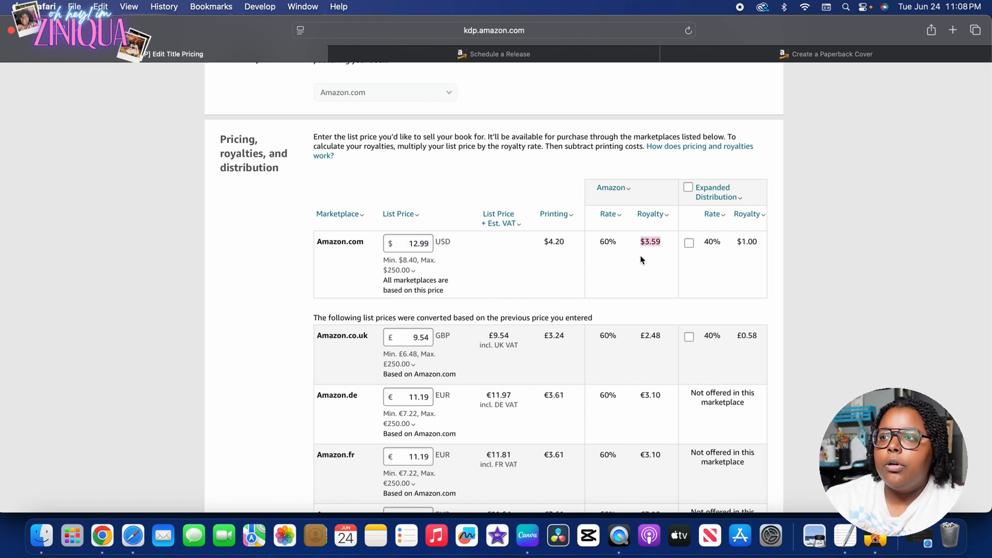
pyautogui.scroll(-15, 640, 255)
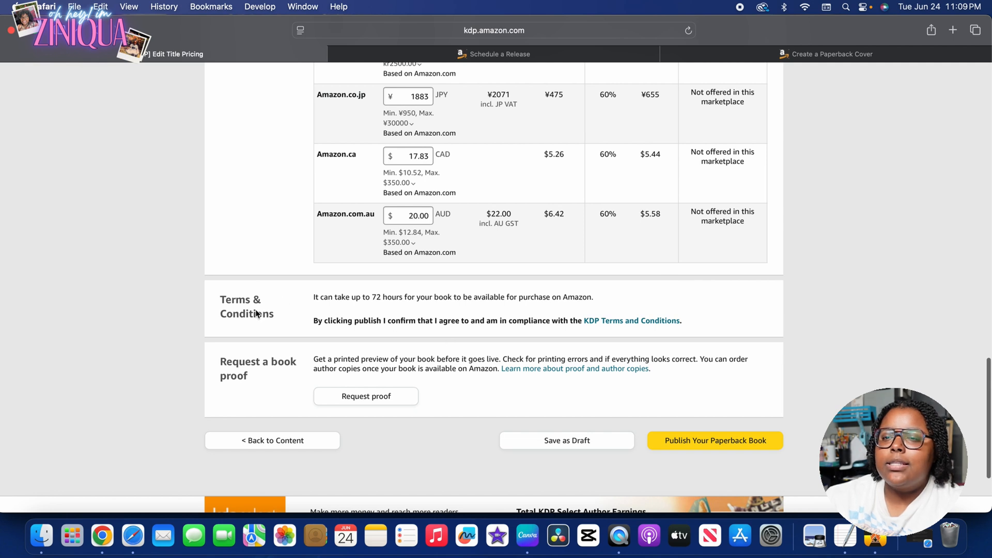